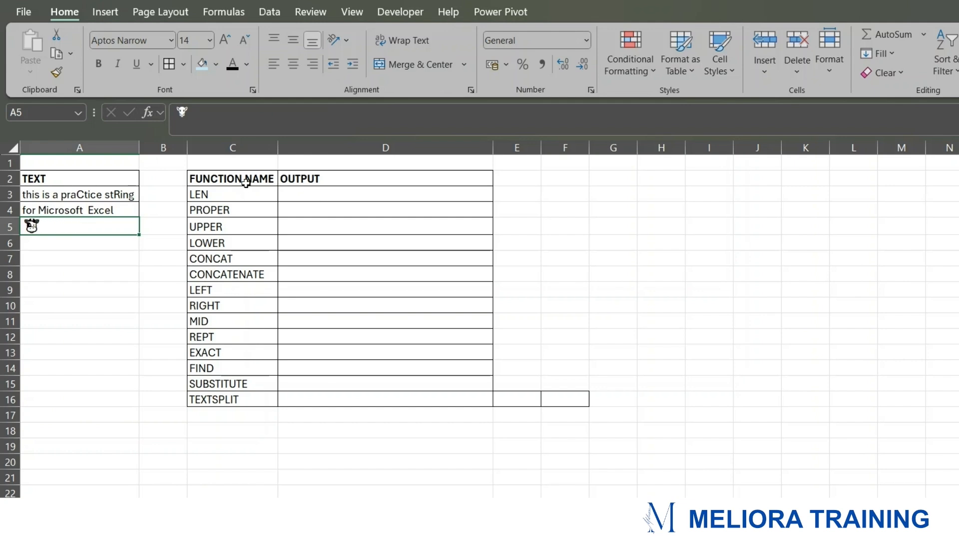
{"action": "left_click_drag", "start_coordinate": [246, 181], "coordinate": [226, 395]}
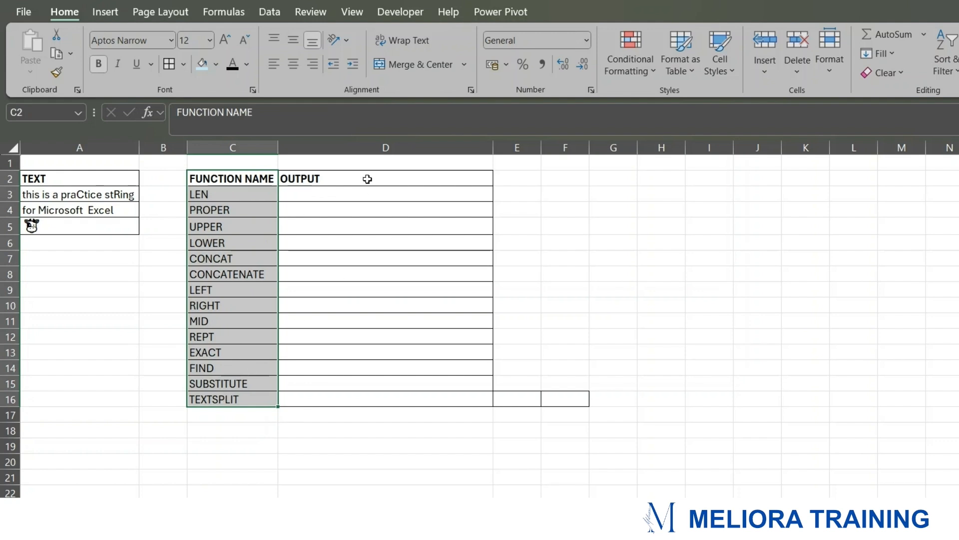
{"action": "left_click_drag", "start_coordinate": [368, 180], "coordinate": [507, 396]}
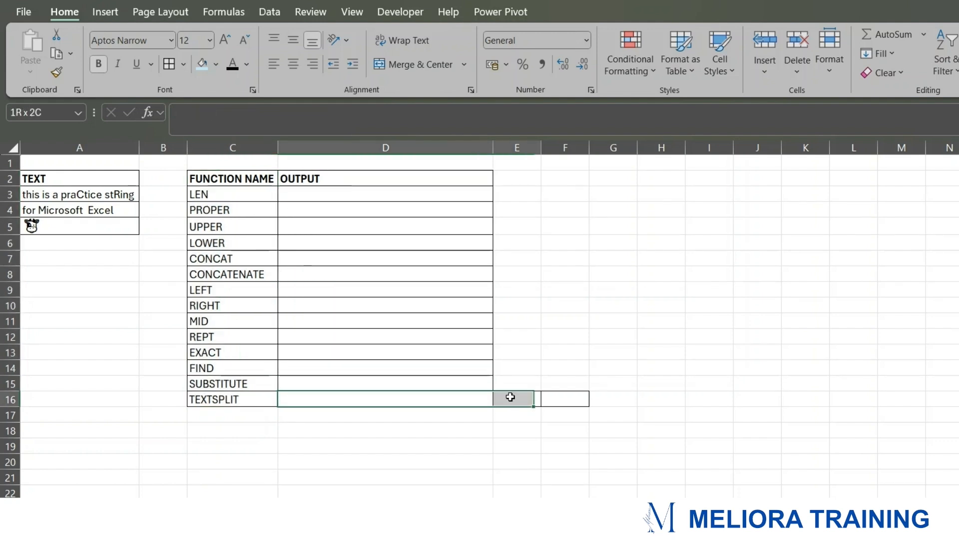
Step: Enter a LEN formula in D3 that counts the characters of the text in A3
{"action": "left_click", "coordinate": [355, 195]}
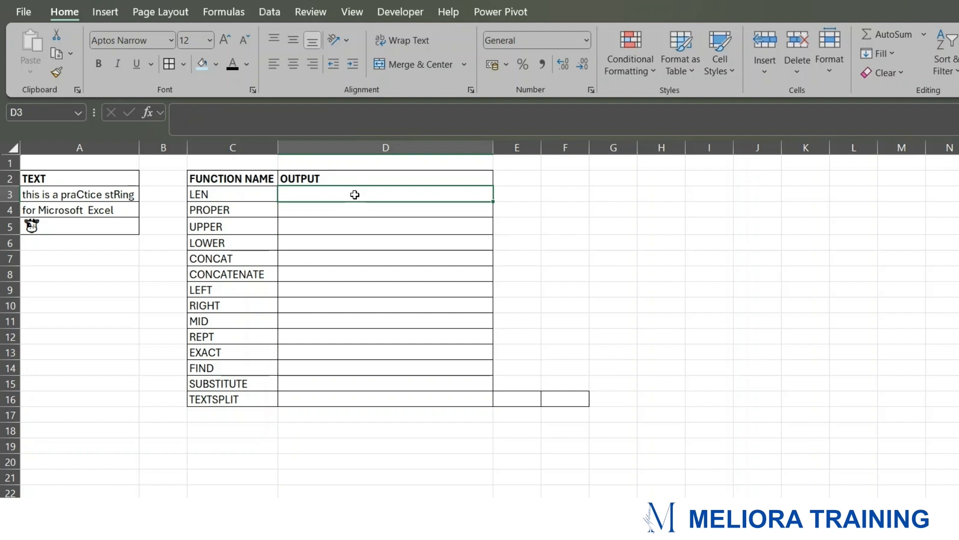
{"action": "type", "text": "="}
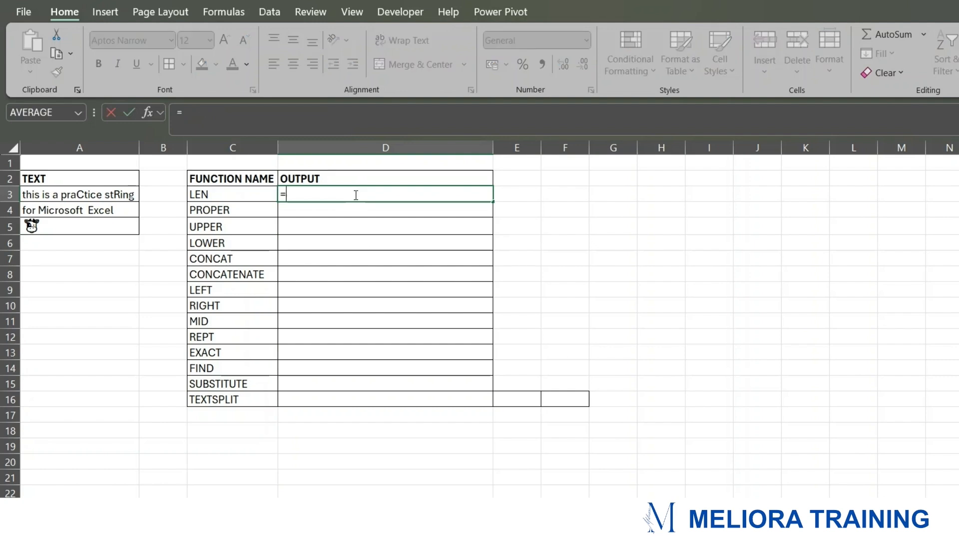
{"action": "type", "text": "LEN"}
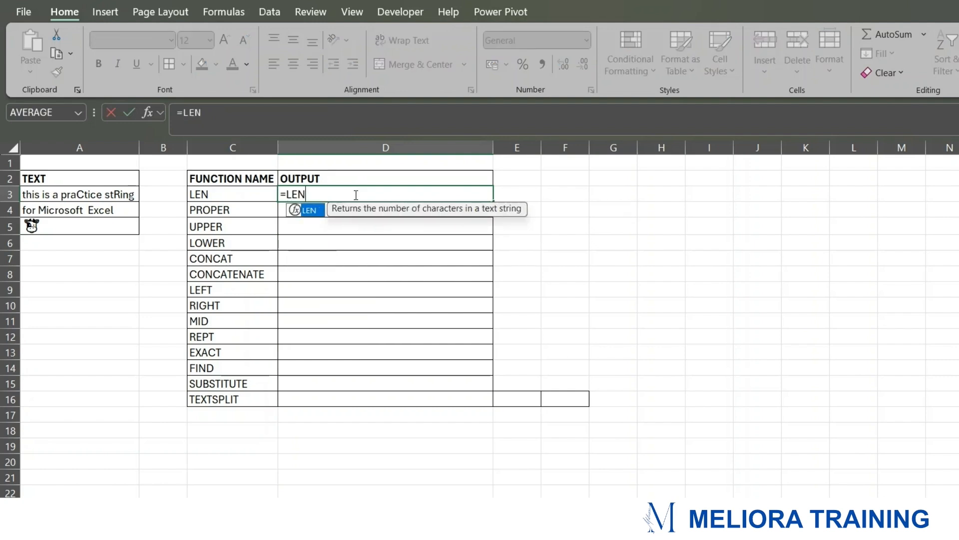
{"action": "type", "text": "("}
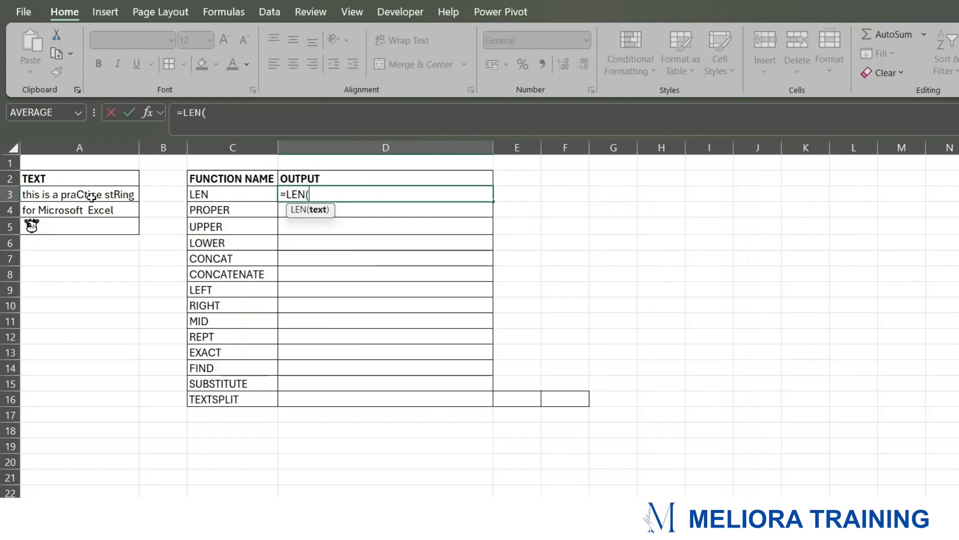
{"action": "left_click", "coordinate": [74, 191]}
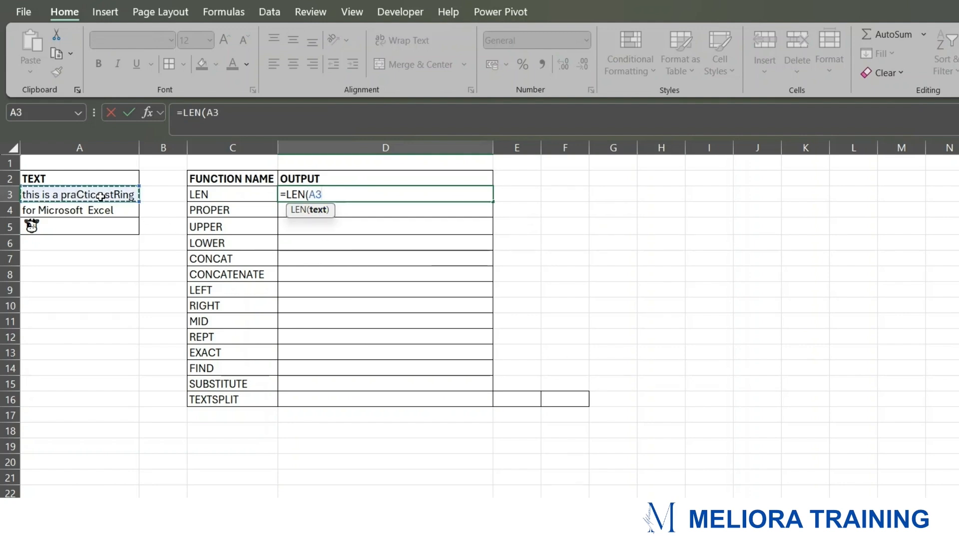
{"action": "type", "text": ")"}
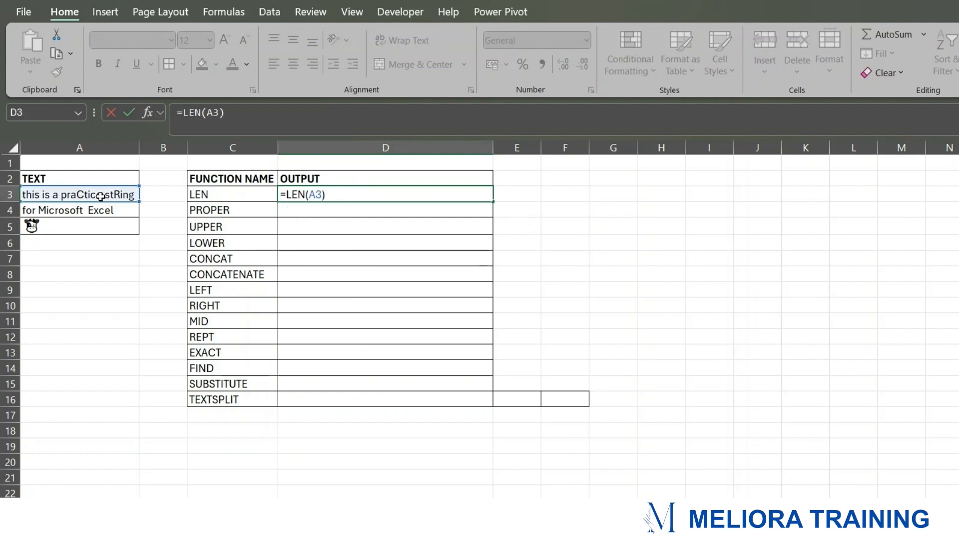
{"action": "key", "text": "Return"}
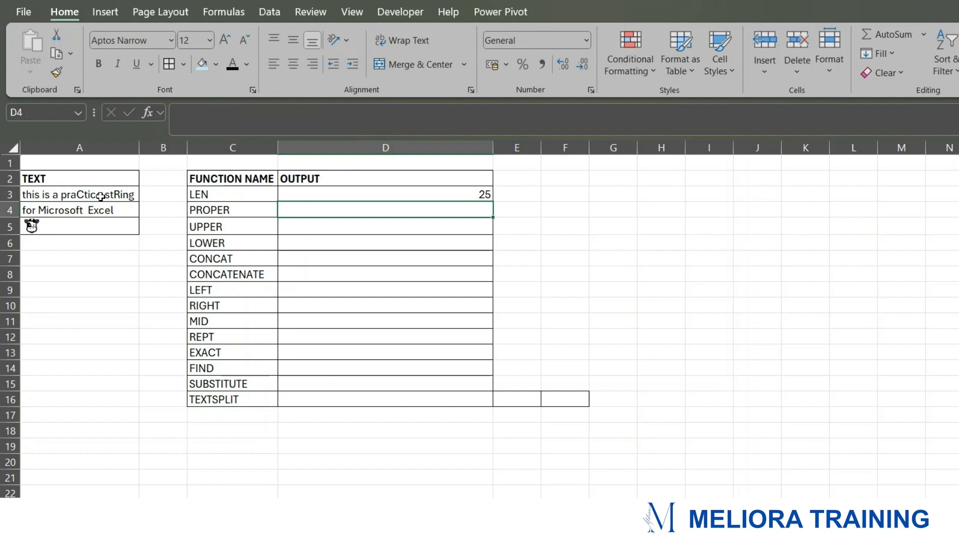
{"action": "left_click", "coordinate": [382, 190]}
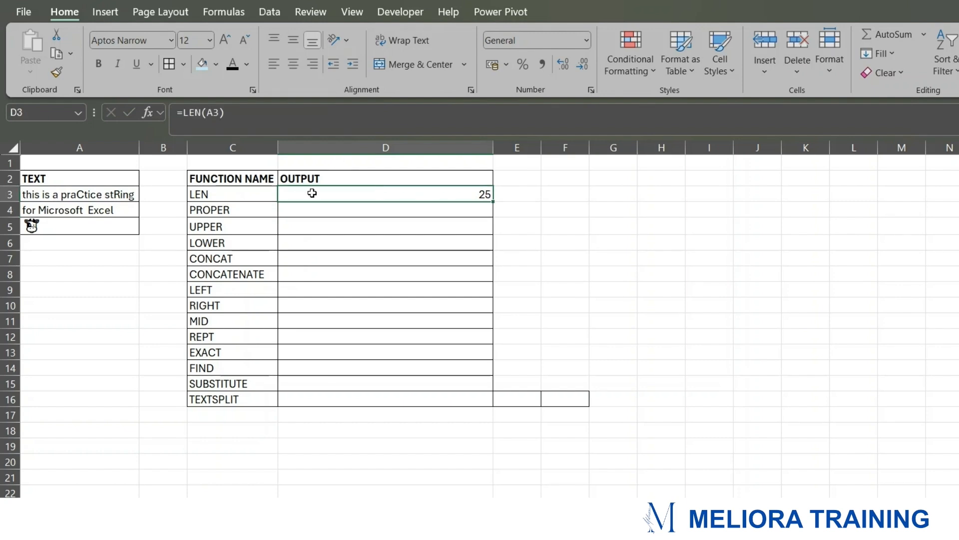
{"action": "left_click", "coordinate": [98, 196]}
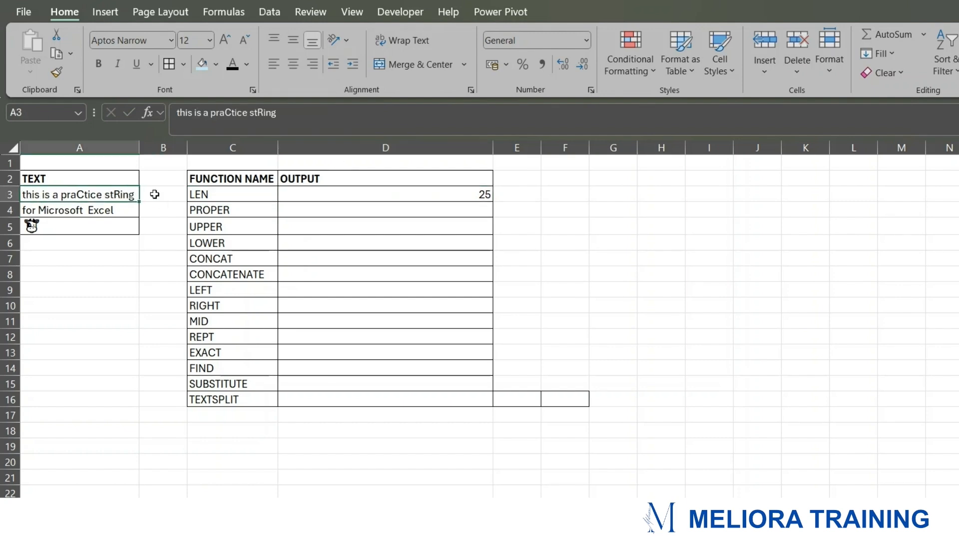
Step: Enter a PROPER formula in D4 that converts the text in A3 to proper case
{"action": "left_click", "coordinate": [302, 210]}
{"action": "type", "text": "=PROP"}
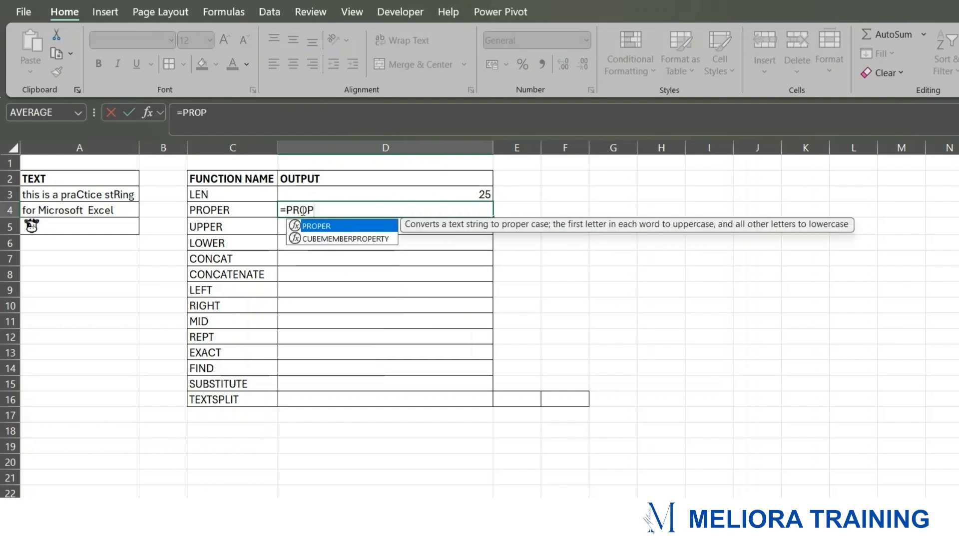
{"action": "key", "text": "Tab"}
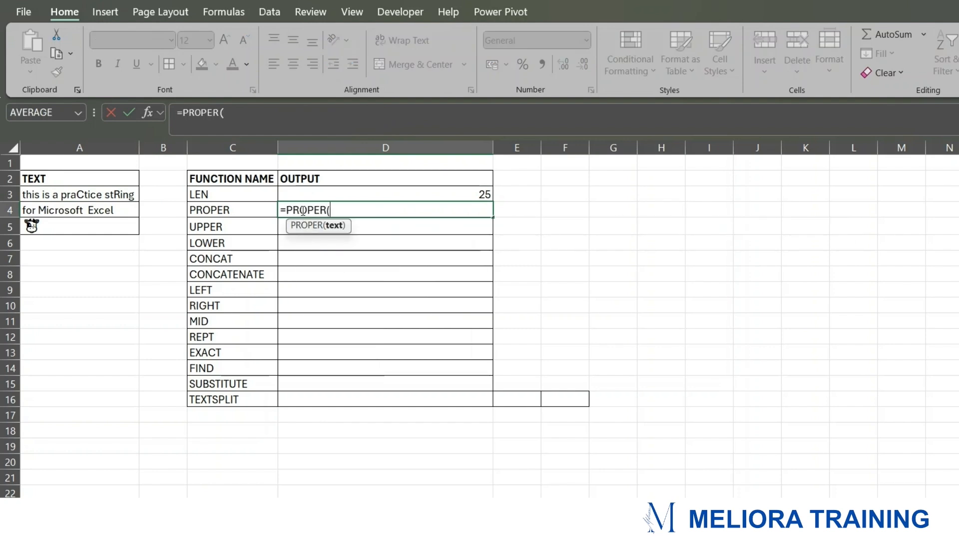
{"action": "left_click", "coordinate": [60, 195]}
{"action": "type", "text": ")"}
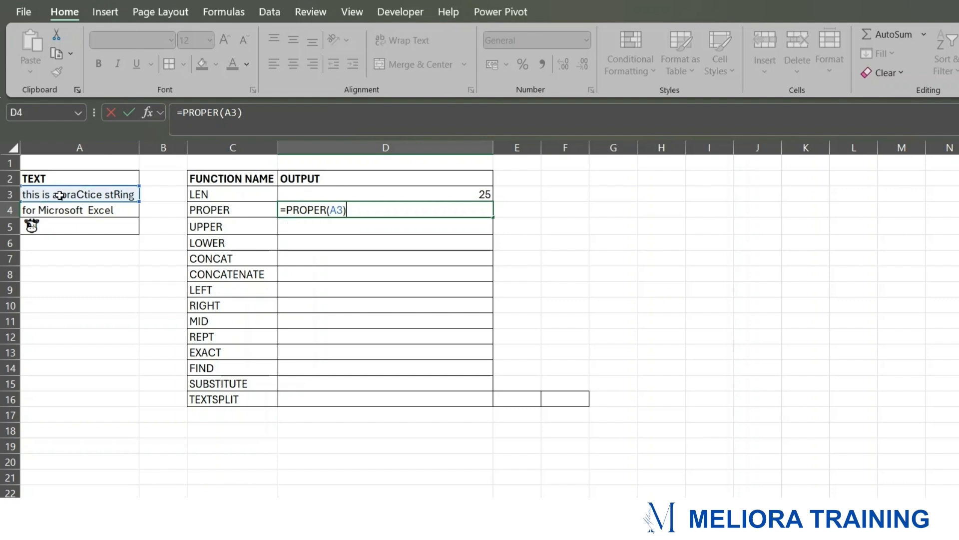
{"action": "key", "text": "Return"}
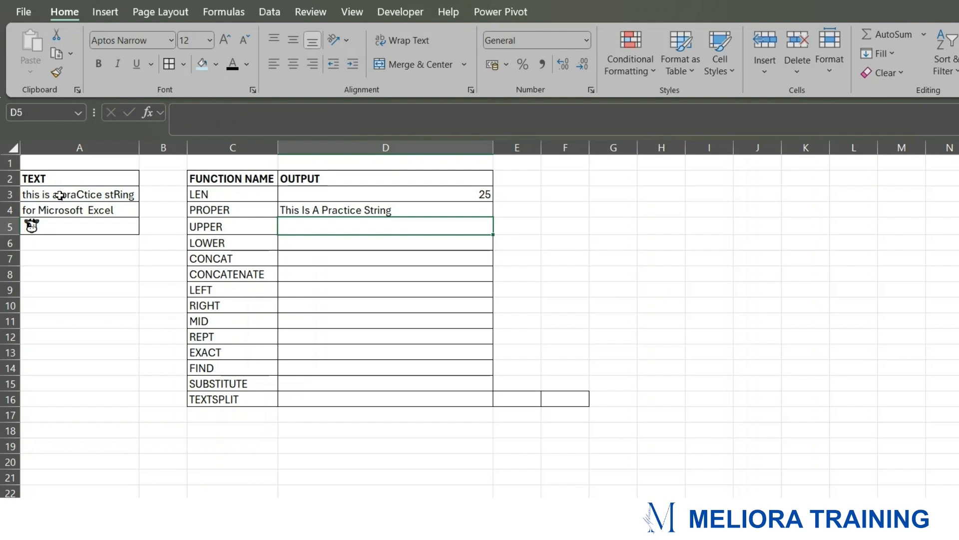
{"action": "left_click", "coordinate": [70, 192]}
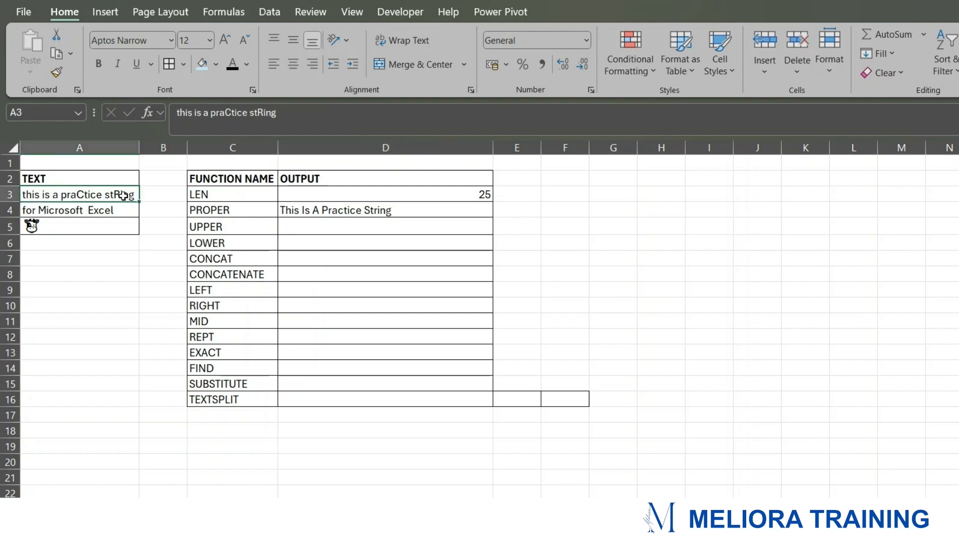
Step: Enter an UPPER formula in D5 that converts the text in A3 to uppercase
{"action": "left_click", "coordinate": [310, 224]}
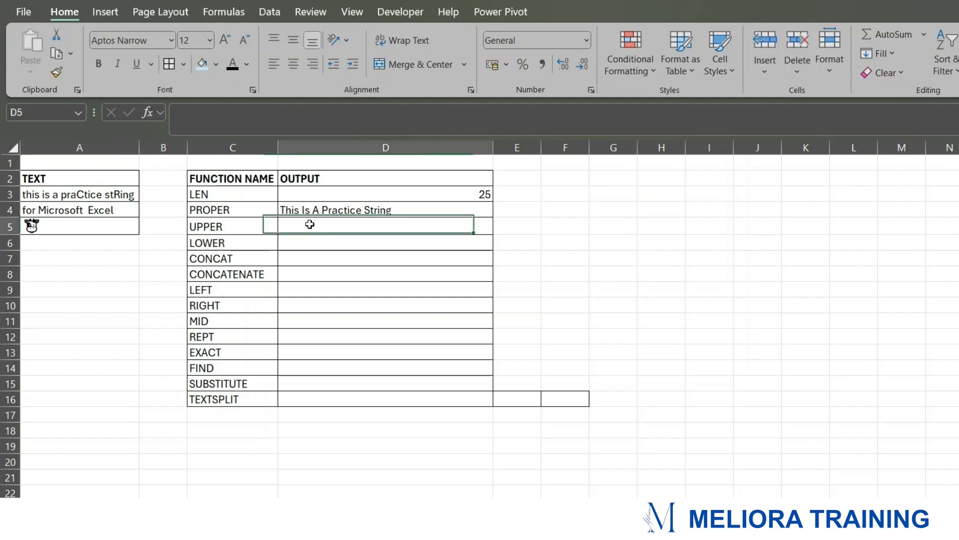
{"action": "type", "text": "=UPPER"}
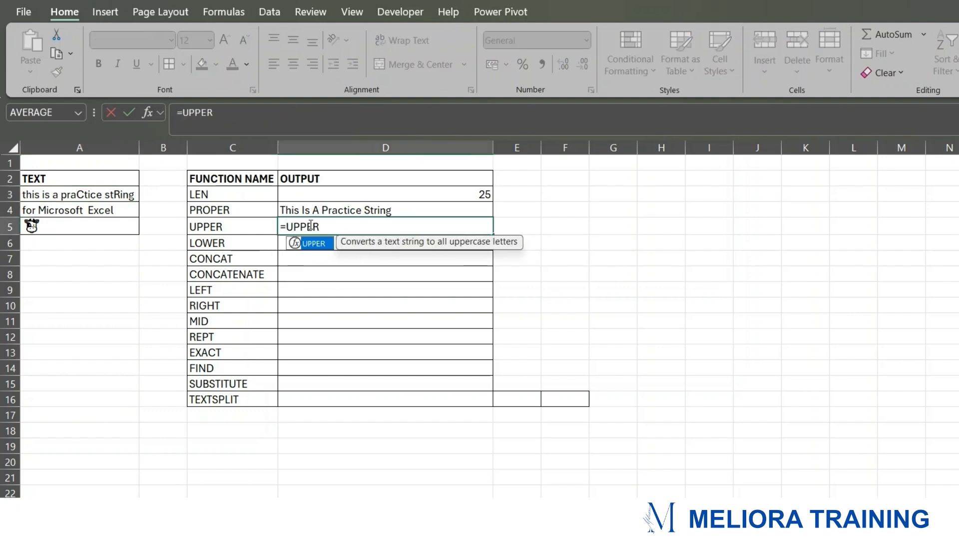
{"action": "type", "text": "("}
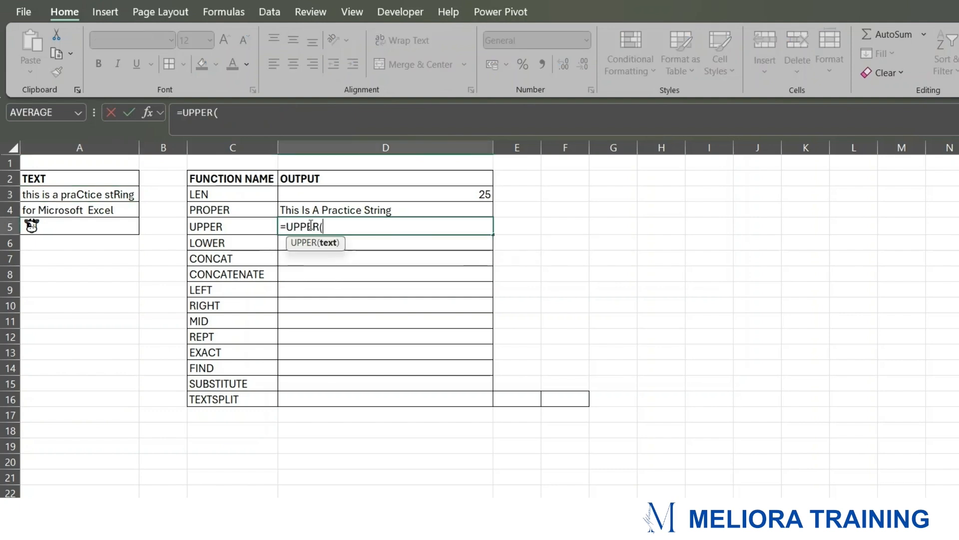
{"action": "left_click", "coordinate": [54, 195]}
{"action": "type", "text": ")"}
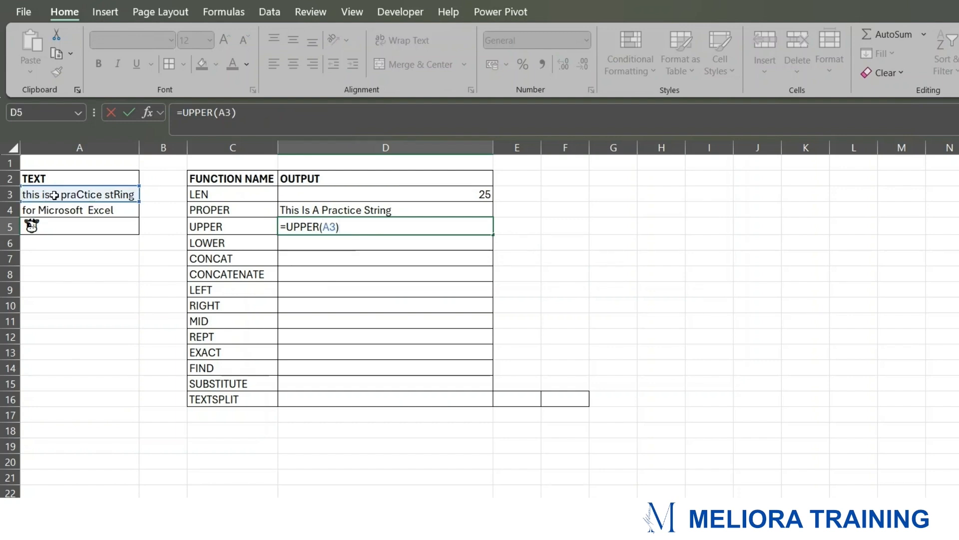
{"action": "key", "text": "Return"}
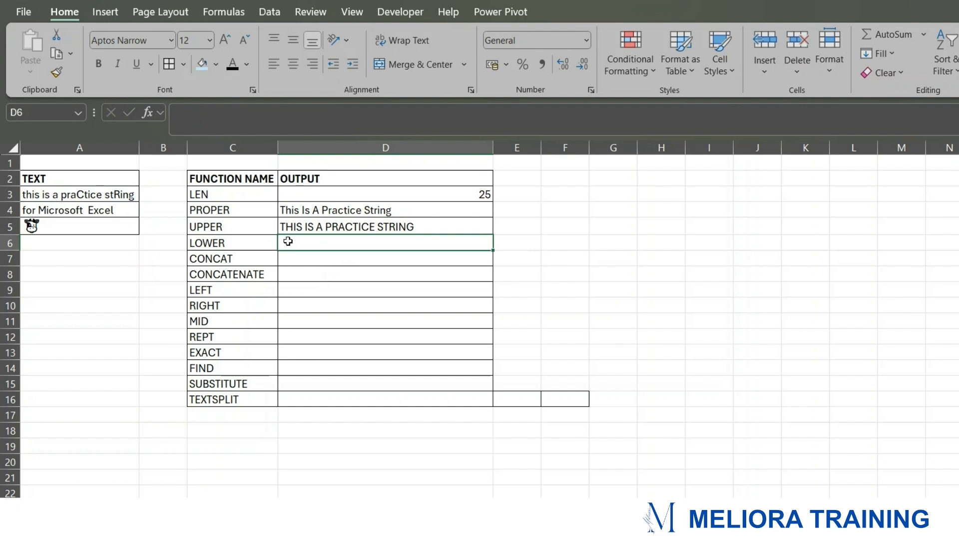
Step: Enter a LOWER formula in D6 that converts the text in A3 to lowercase
{"action": "type", "text": "=LOWER"}
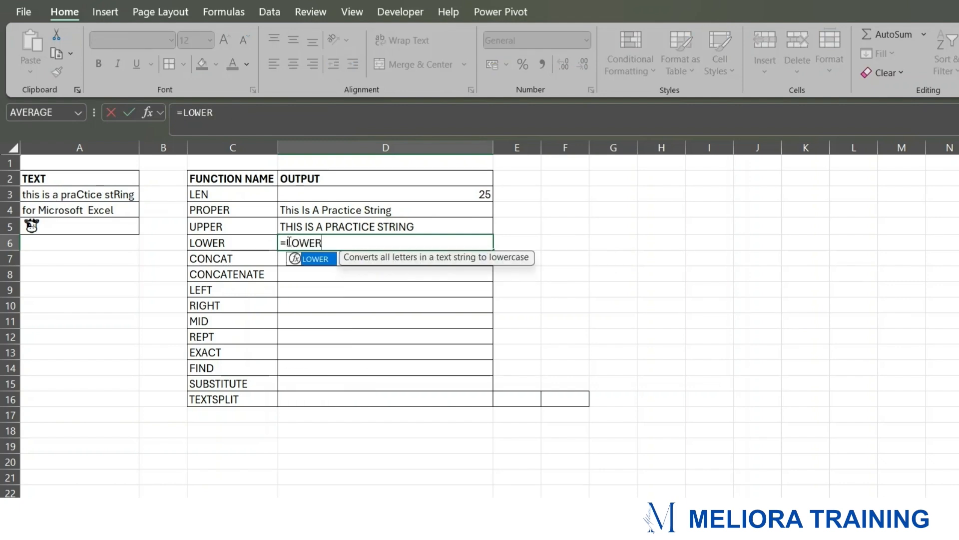
{"action": "type", "text": "("}
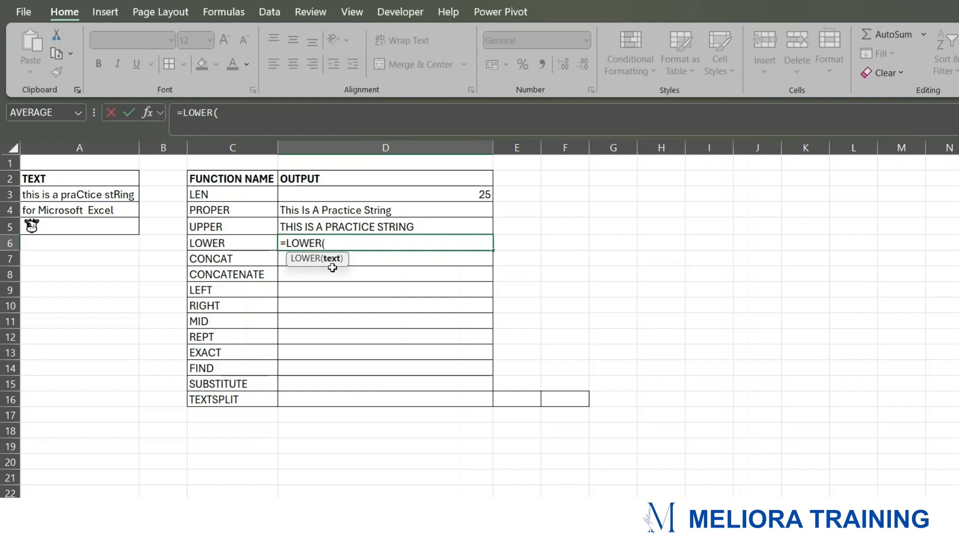
{"action": "left_click", "coordinate": [76, 195]}
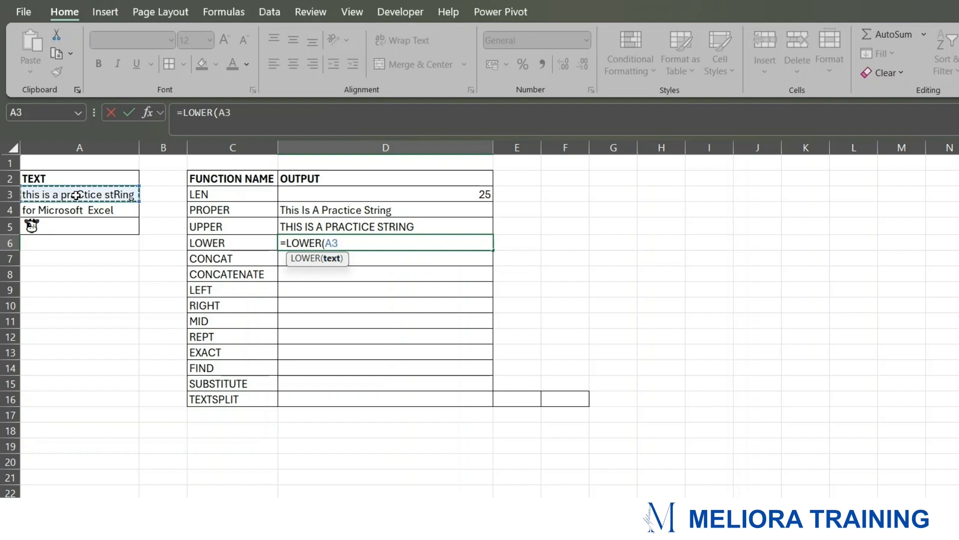
{"action": "type", "text": ")"}
{"action": "key", "text": "Return"}
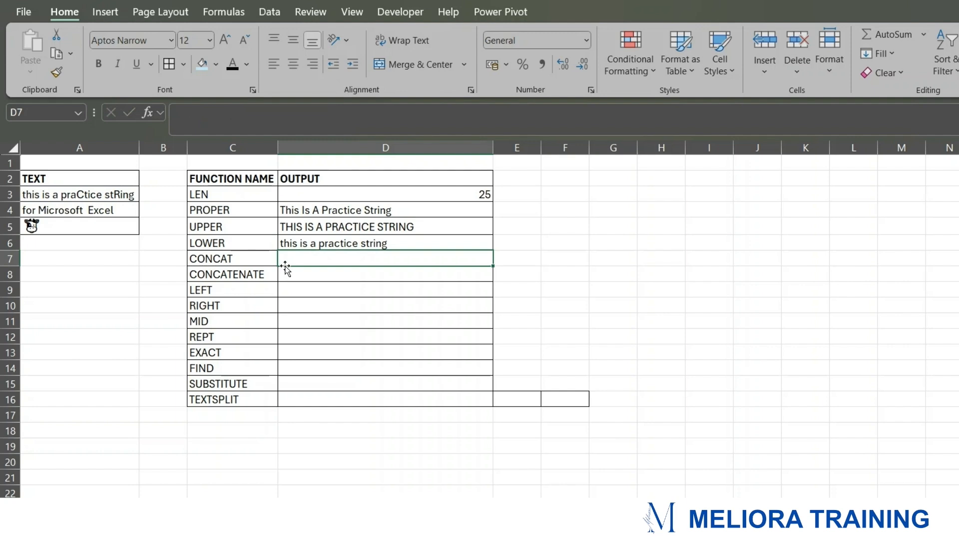
{"action": "left_click", "coordinate": [249, 254]}
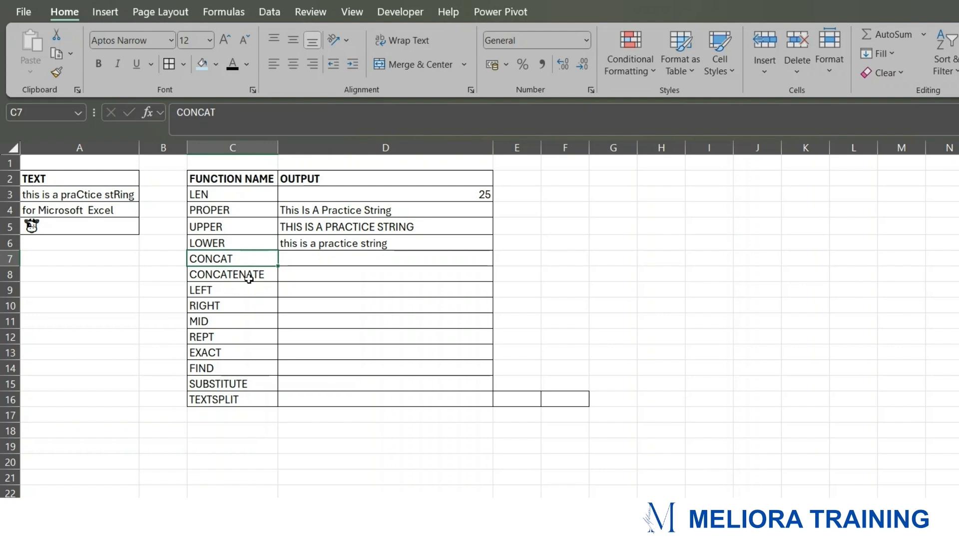
{"action": "left_click", "coordinate": [253, 273]}
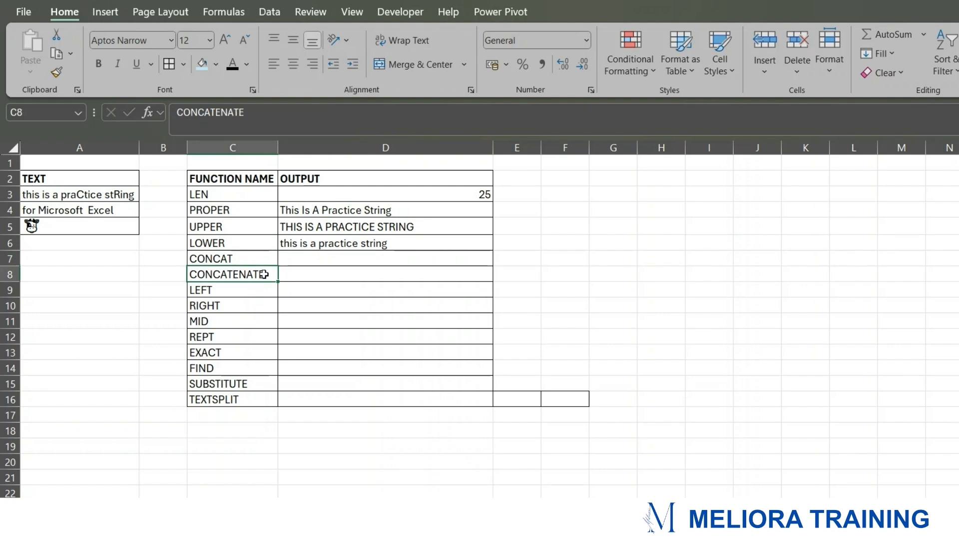
{"action": "left_click", "coordinate": [234, 258]}
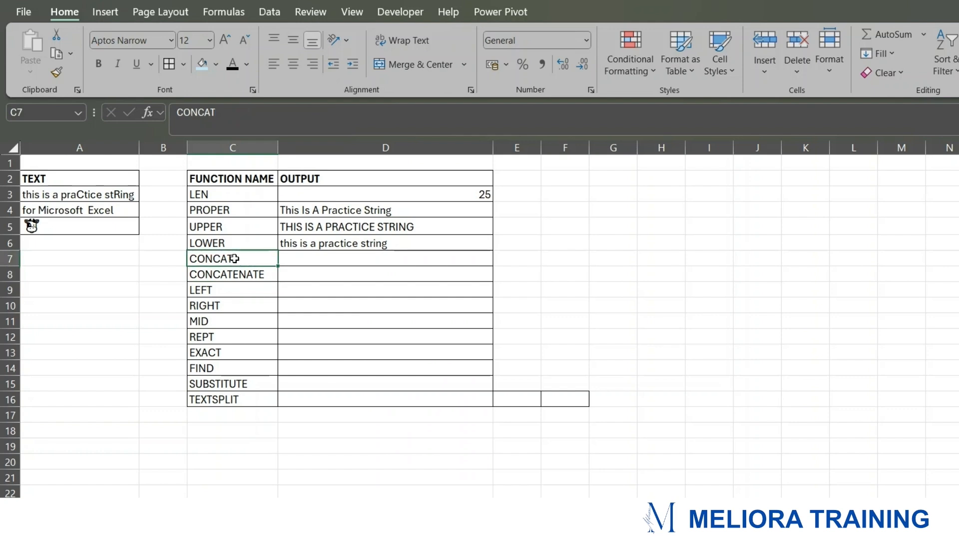
{"action": "left_click", "coordinate": [266, 275]}
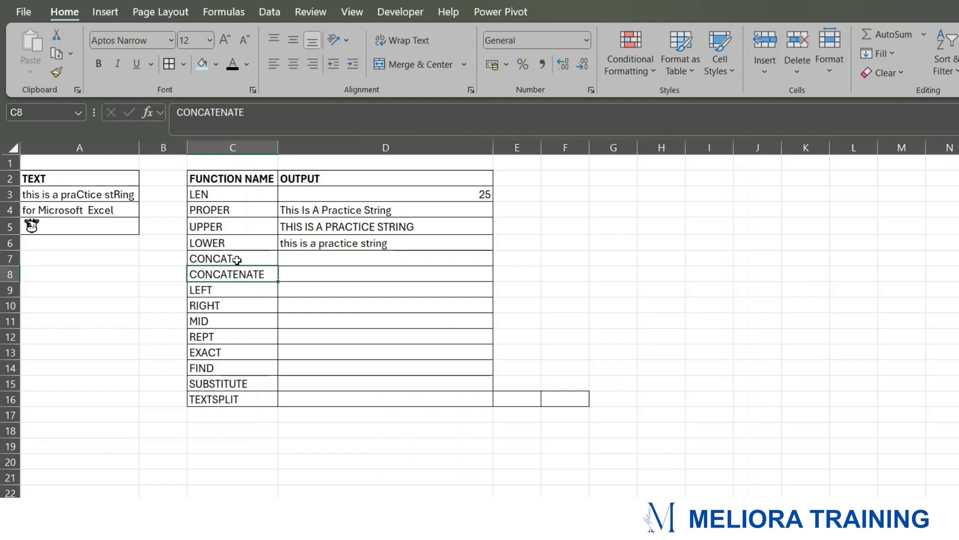
{"action": "left_click_drag", "start_coordinate": [215, 273], "coordinate": [305, 276]}
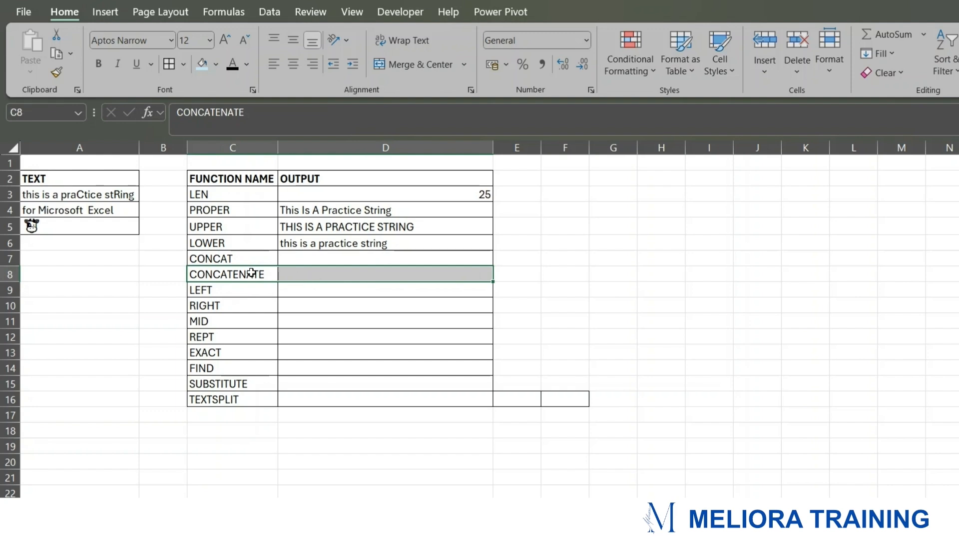
Step: Enter a CONCAT formula in D7 that joins the text in A3 and A4
{"action": "left_click", "coordinate": [296, 260]}
{"action": "type", "text": "="}
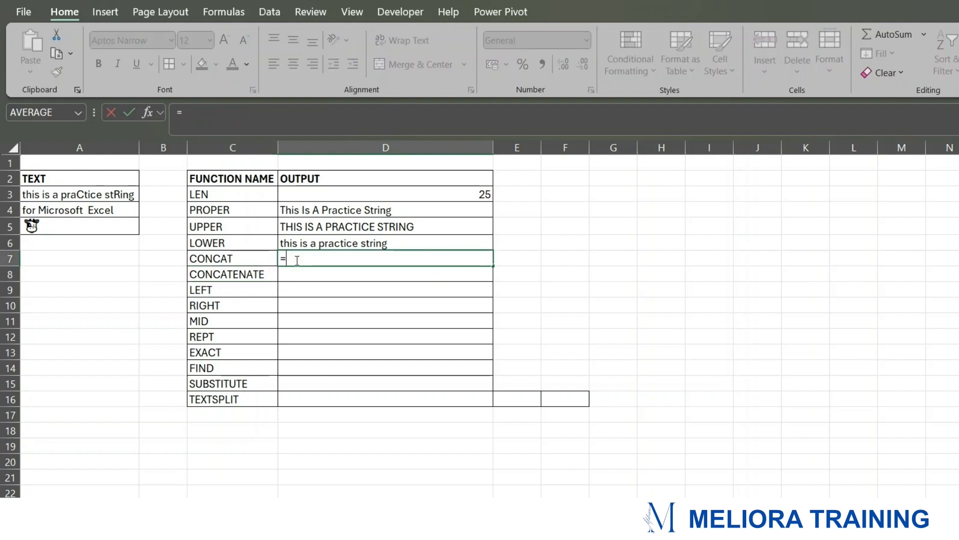
{"action": "type", "text": "CONC"}
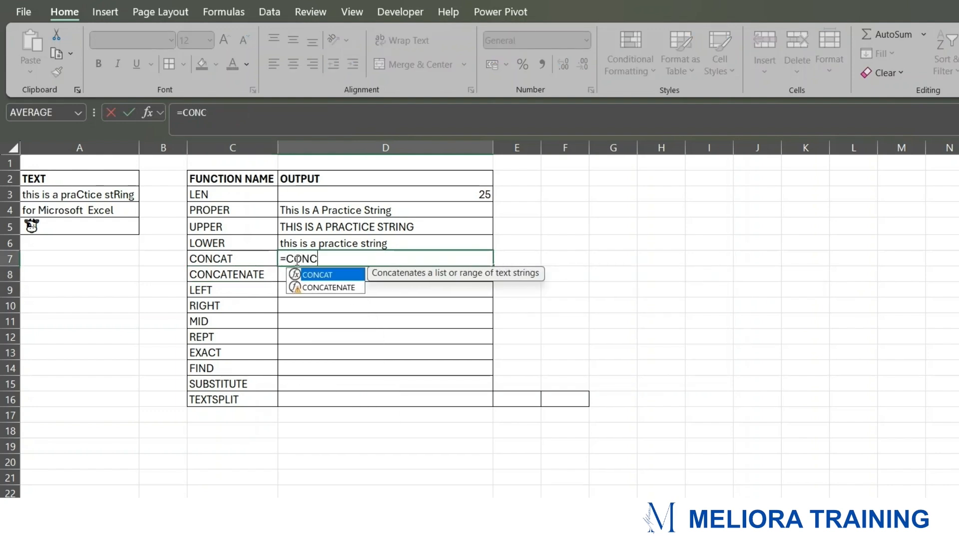
{"action": "key", "text": "Tab"}
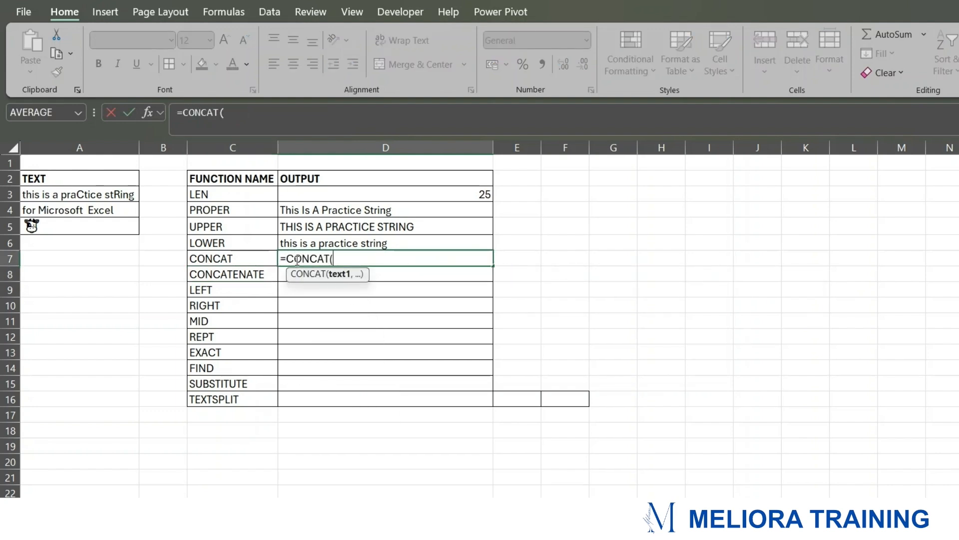
{"action": "left_click", "coordinate": [98, 194]}
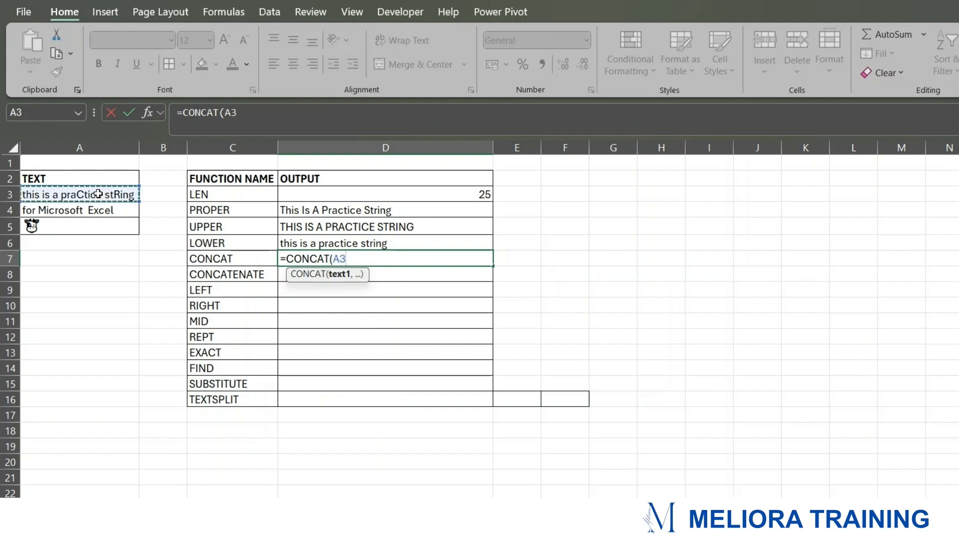
{"action": "type", "text": ","}
{"action": "left_click", "coordinate": [95, 211]}
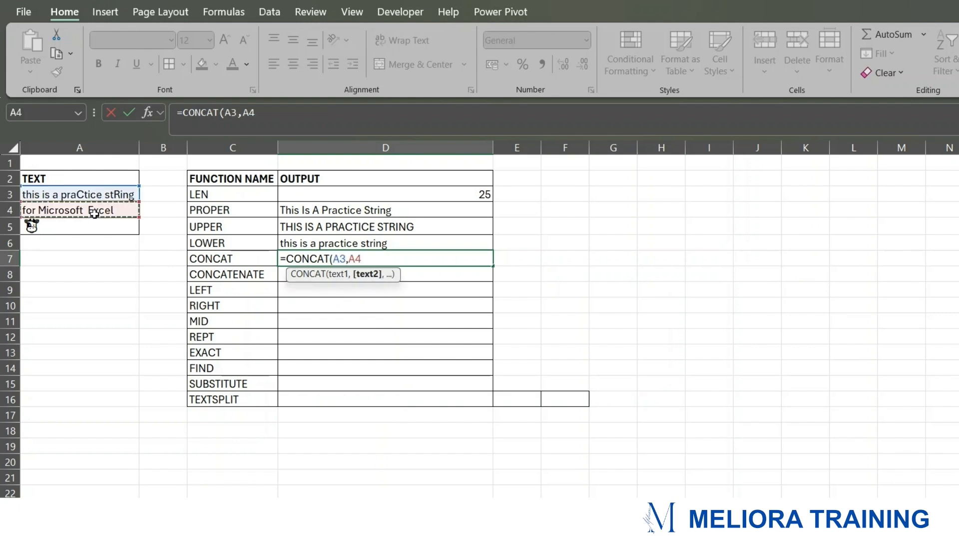
{"action": "type", "text": ")"}
{"action": "key", "text": "Return"}
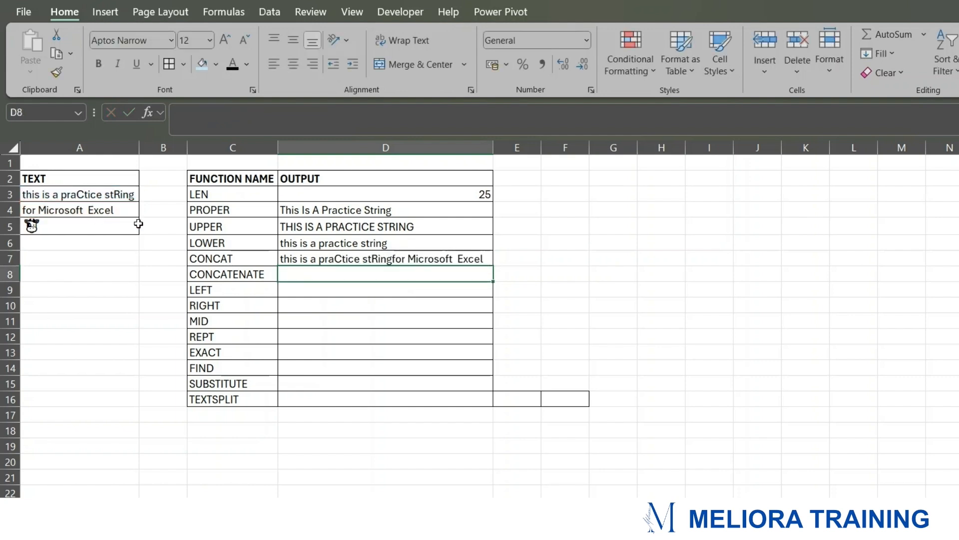
Step: Edit the CONCAT formula in D7 to insert a space " " between A3 and A4
{"action": "left_click", "coordinate": [410, 259]}
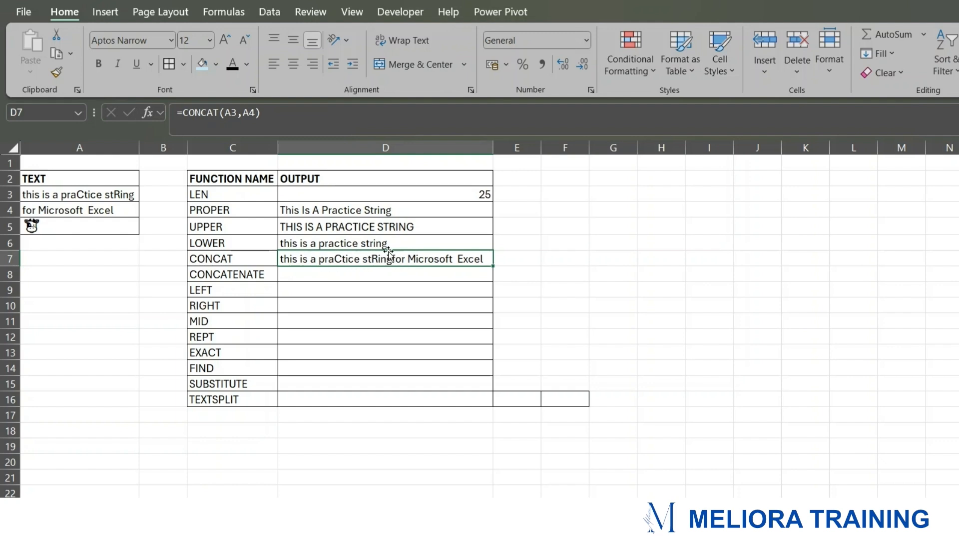
{"action": "left_click", "coordinate": [244, 112]}
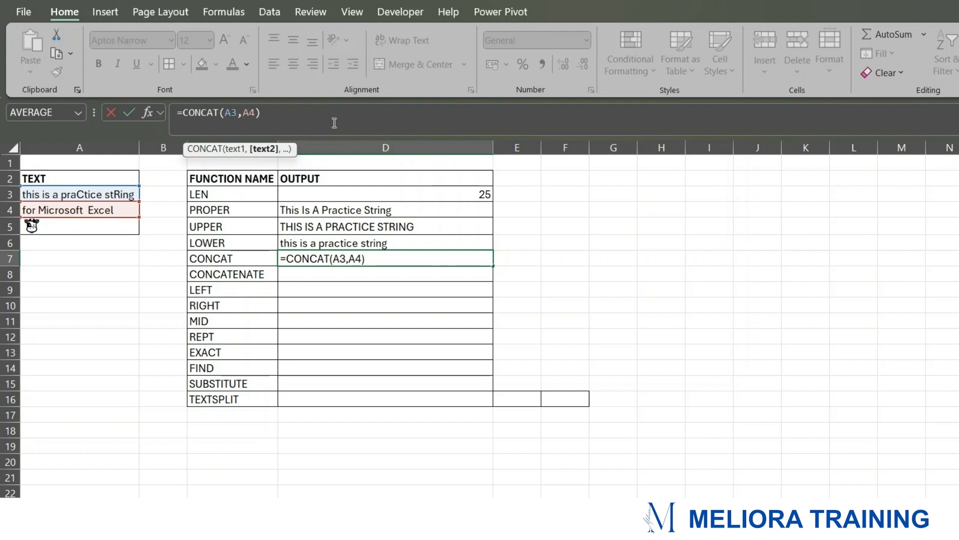
{"action": "type", "text": "\""}
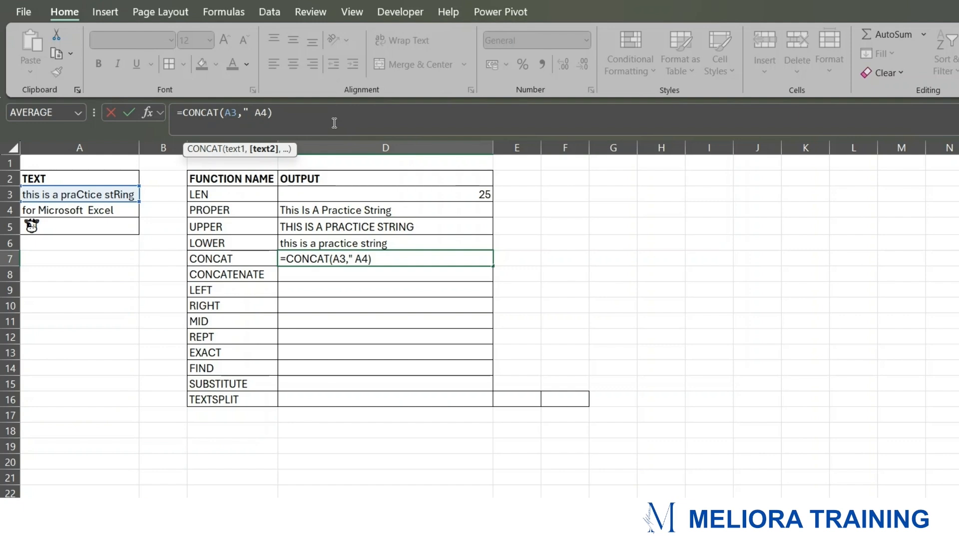
{"action": "type", "text": " \","}
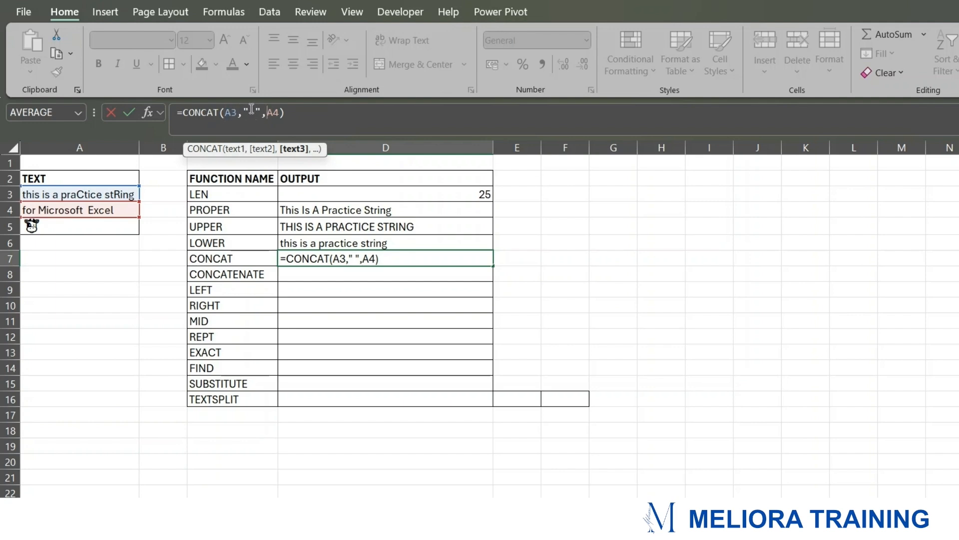
{"action": "left_click", "coordinate": [288, 112]}
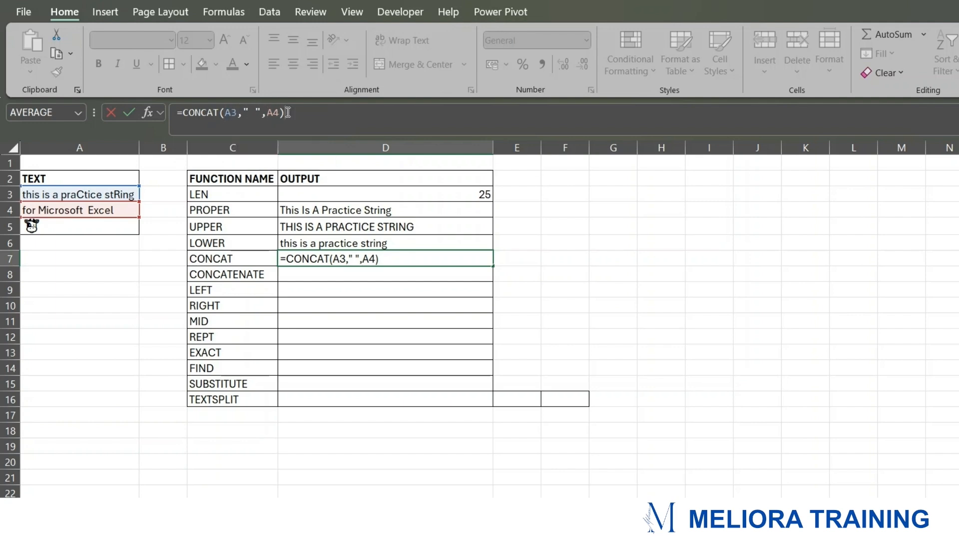
{"action": "key", "text": "Return"}
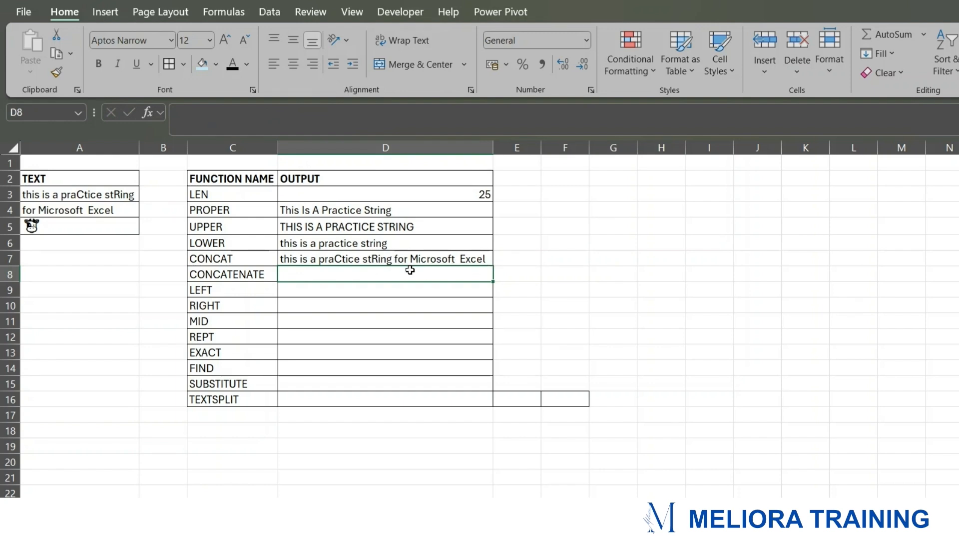
Step: Enter a CONCATENATE formula in D8 joining A3, a space " ", and A4
{"action": "type", "text": "=CON"}
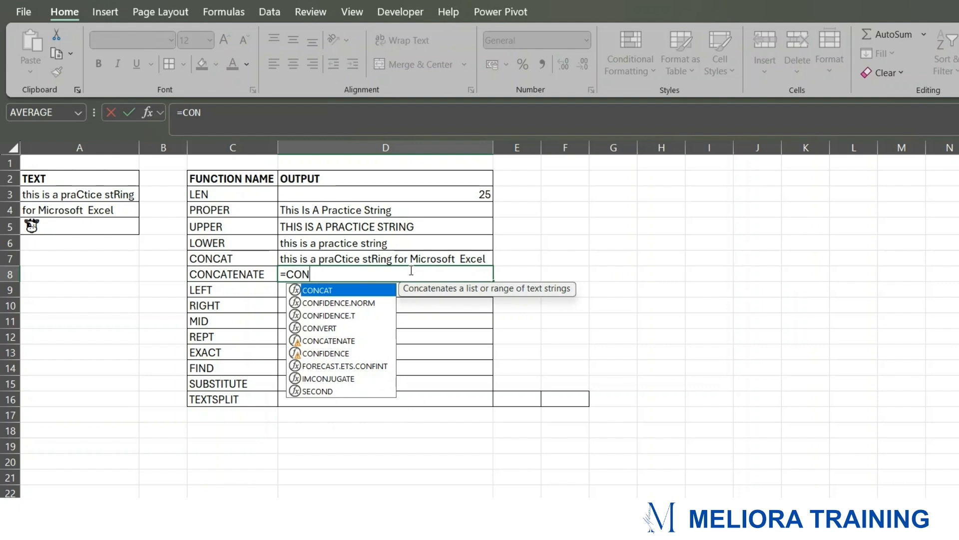
{"action": "key", "text": "Down"}
{"action": "key", "text": "Down"}
{"action": "key", "text": "Down"}
{"action": "key", "text": "Down"}
{"action": "key", "text": "Tab"}
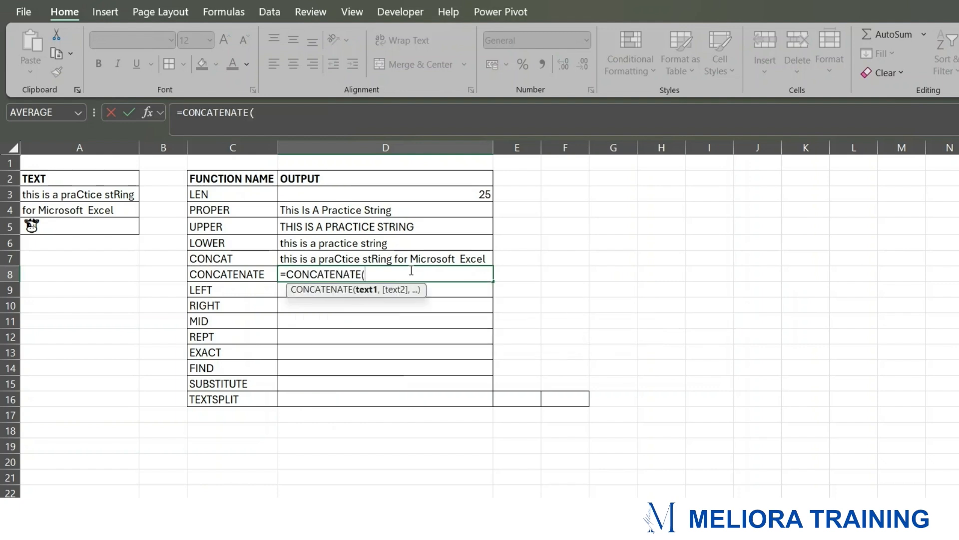
{"action": "left_click", "coordinate": [105, 192]}
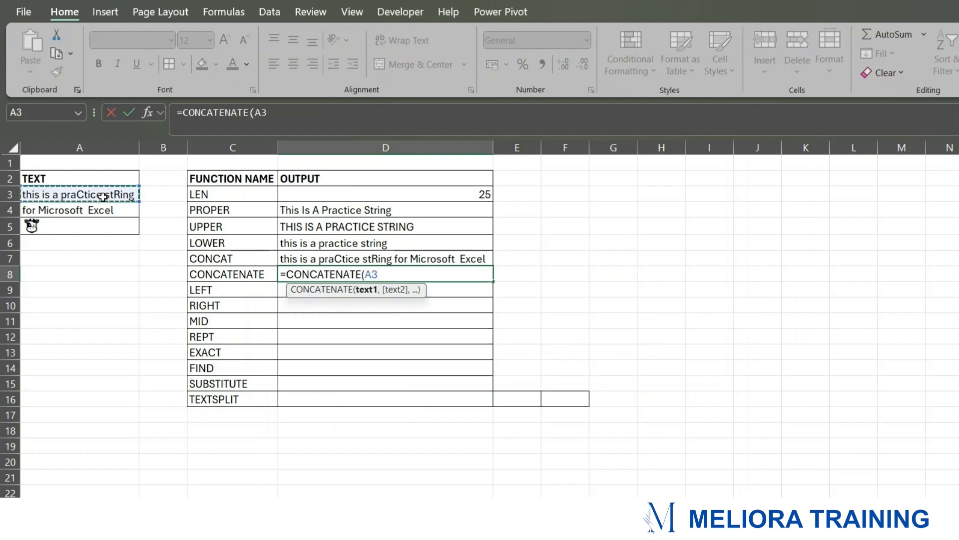
{"action": "type", "text": ",\" \""}
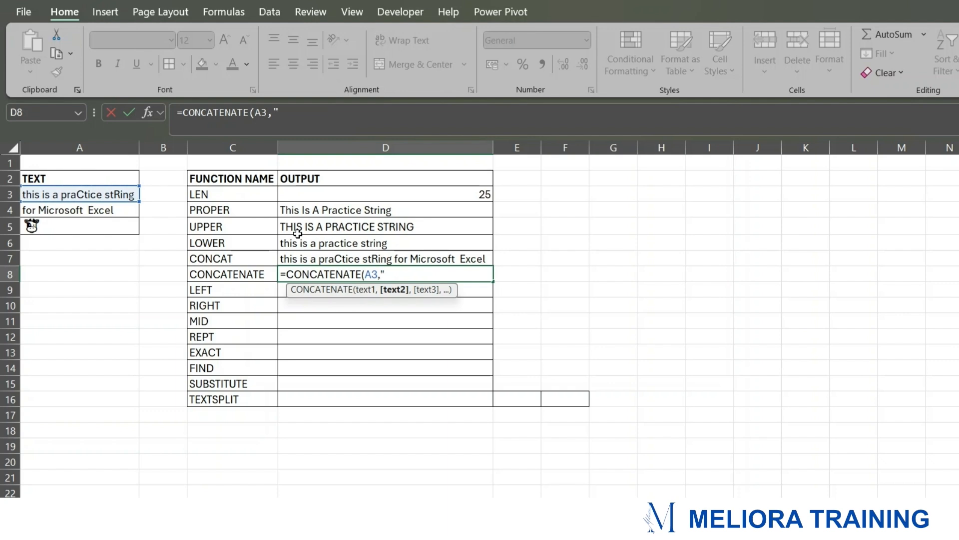
{"action": "type", "text": ","}
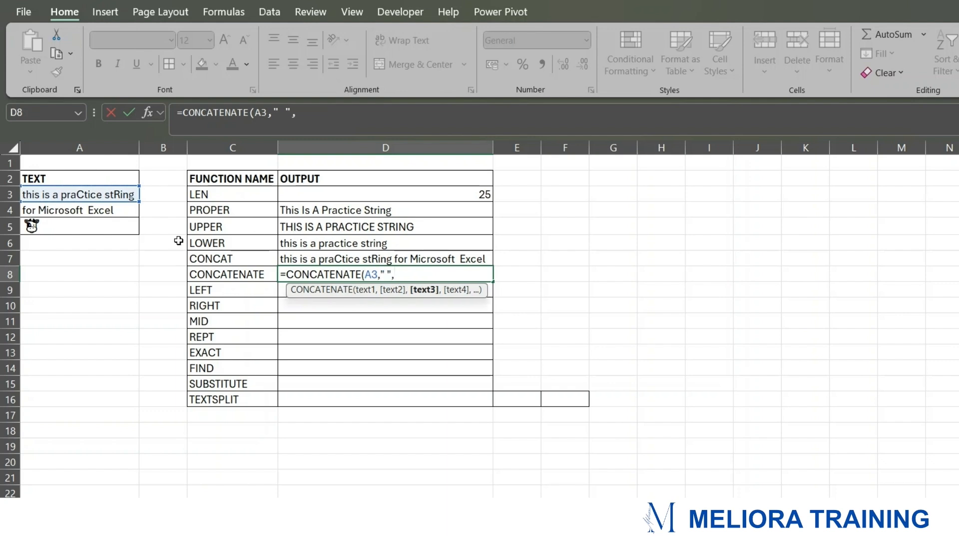
{"action": "left_click", "coordinate": [122, 211]}
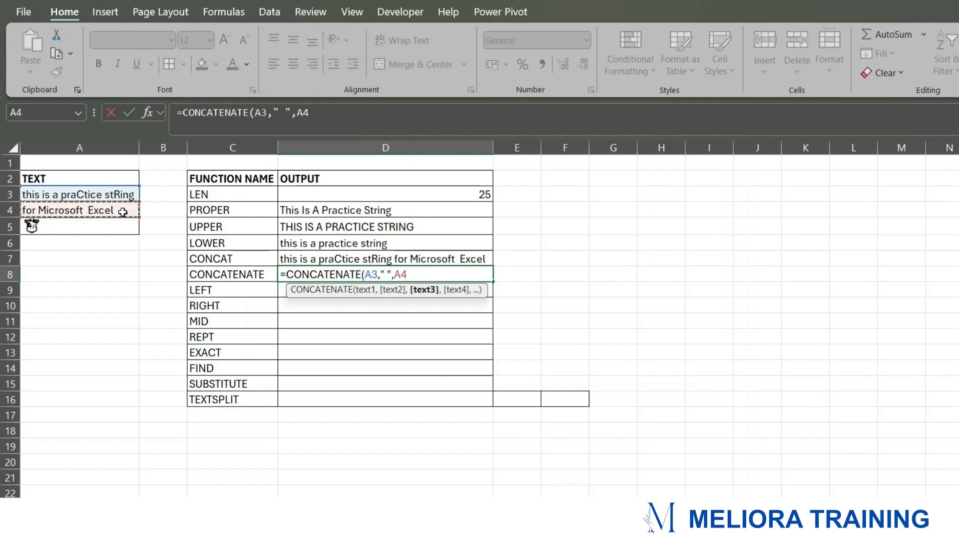
{"action": "type", "text": ")"}
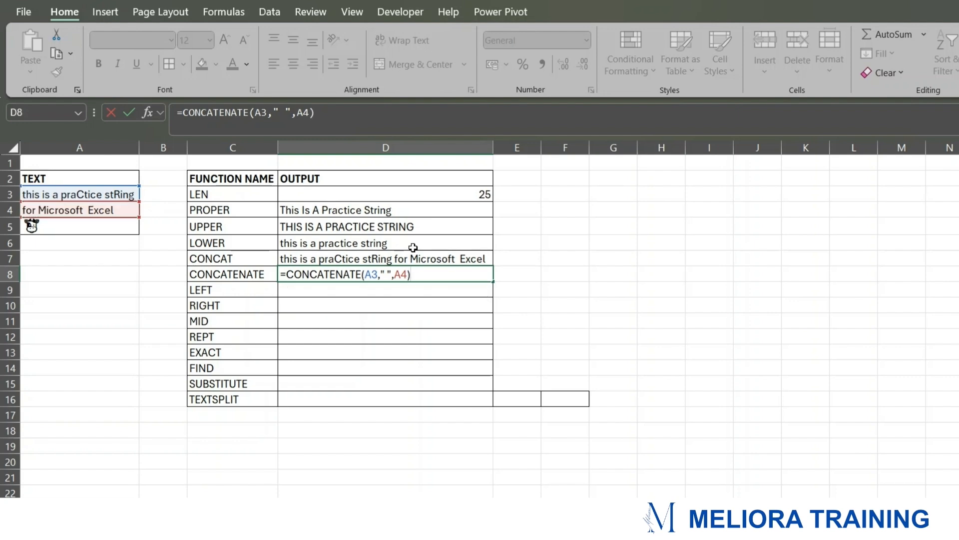
{"action": "key", "text": "Return"}
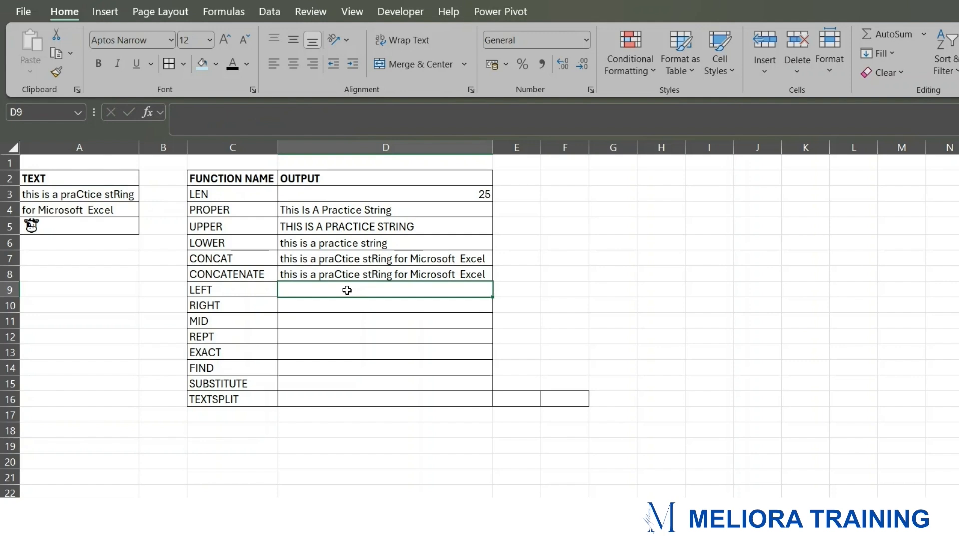
Step: Enter a LEFT formula in D9 that takes the text in A3 without a character count
{"action": "type", "text": "="}
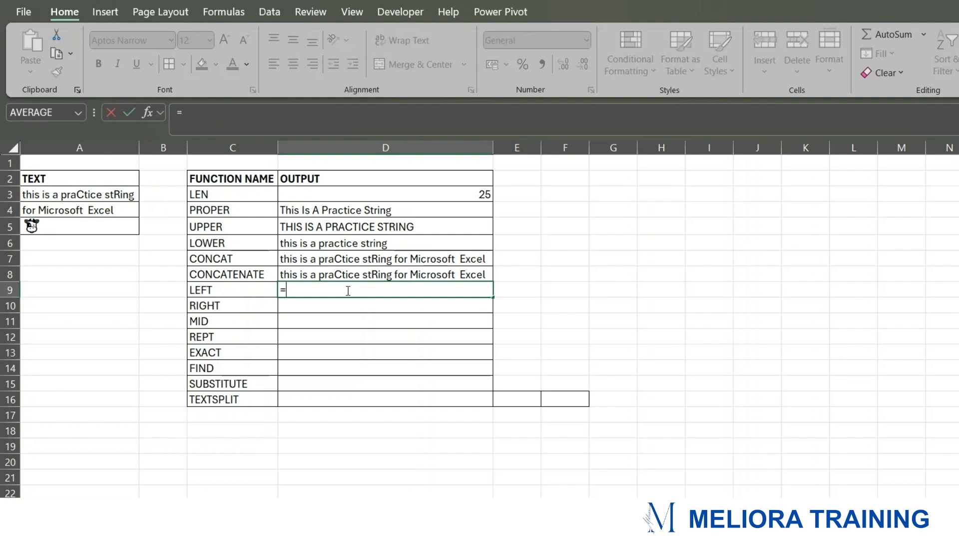
{"action": "type", "text": "LEFT("}
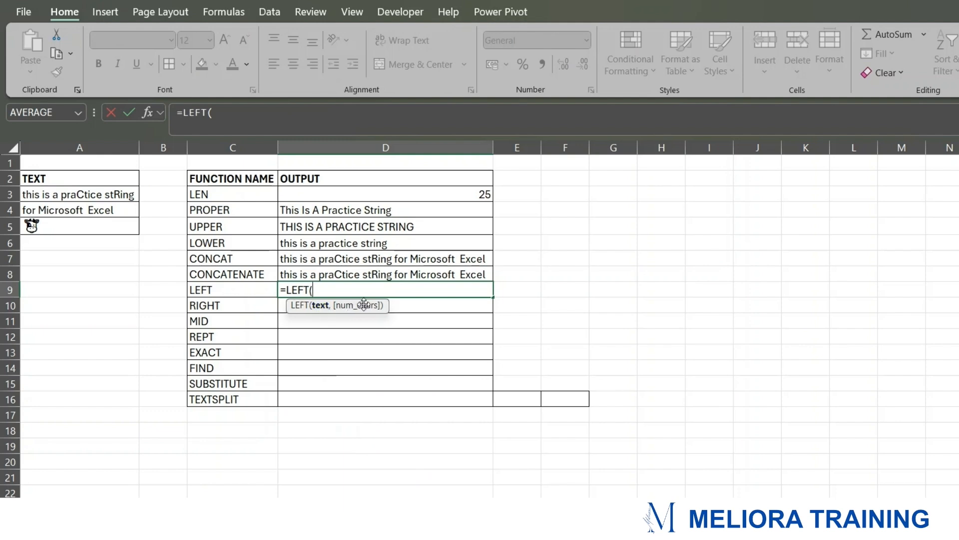
{"action": "left_click", "coordinate": [86, 195]}
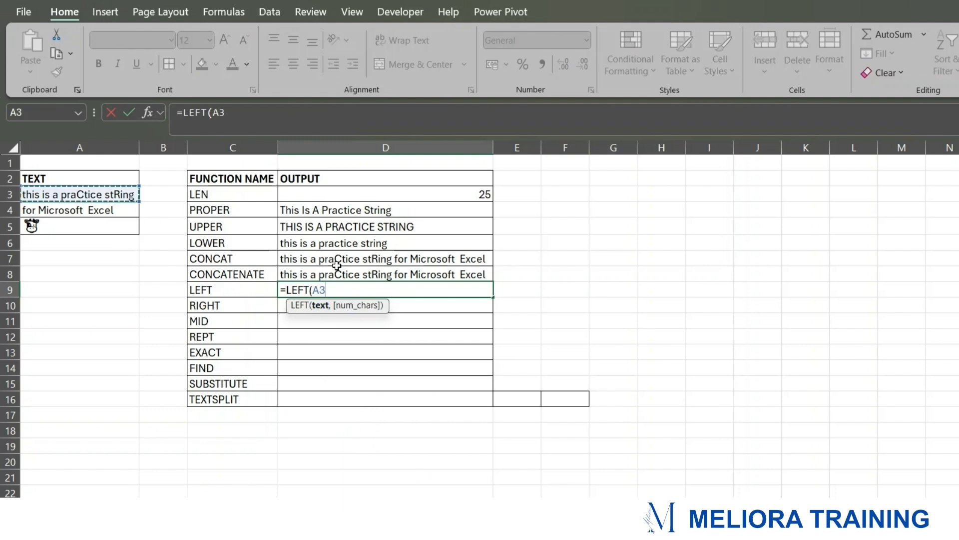
{"action": "type", "text": ","}
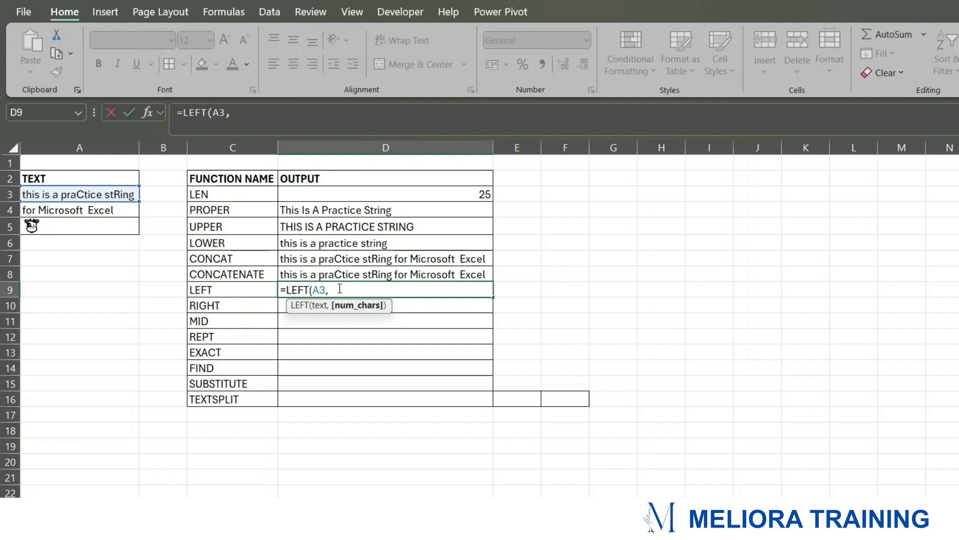
{"action": "key", "text": "BackSpace"}
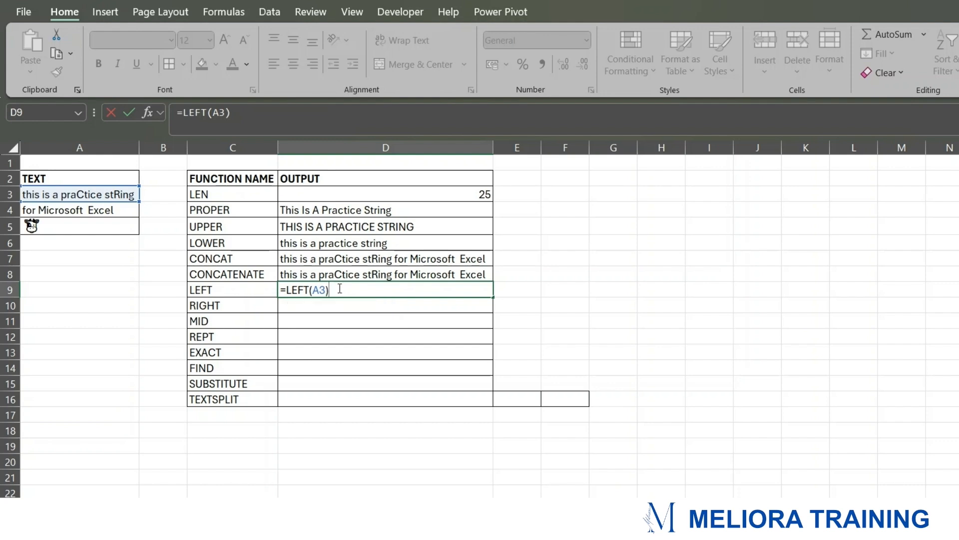
{"action": "key", "text": "Return"}
Step: Edit the LEFT formula in D9 to return the first 6 characters of A3
{"action": "left_click", "coordinate": [324, 288]}
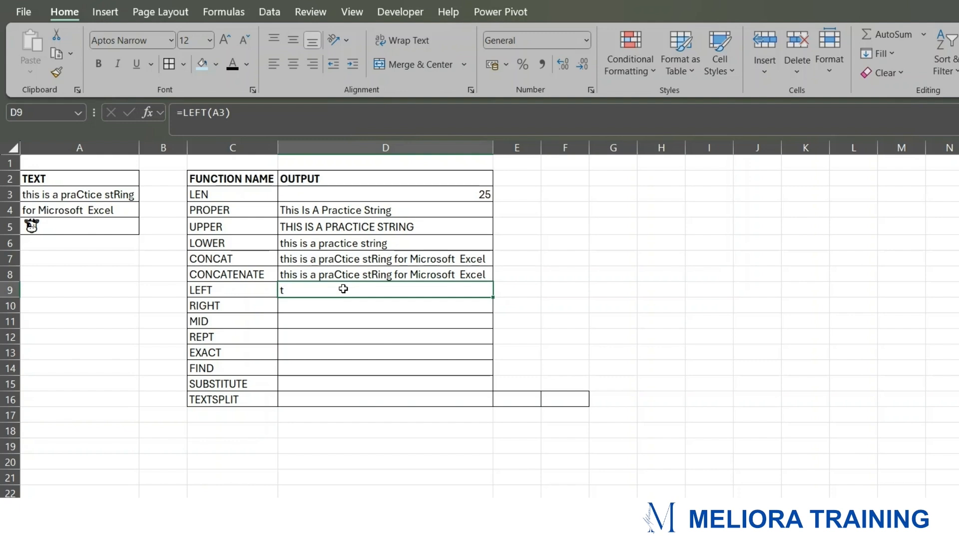
{"action": "left_click", "coordinate": [225, 113]}
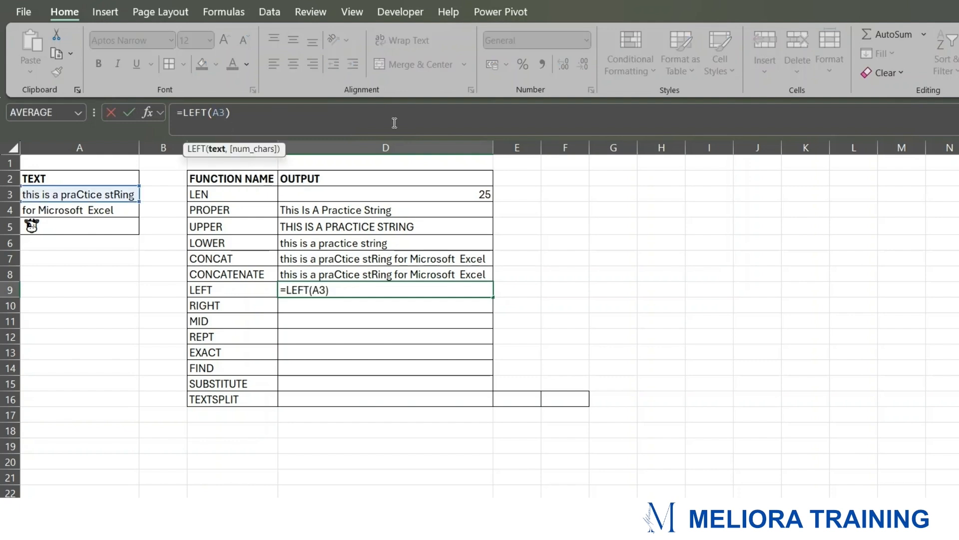
{"action": "type", "text": ","}
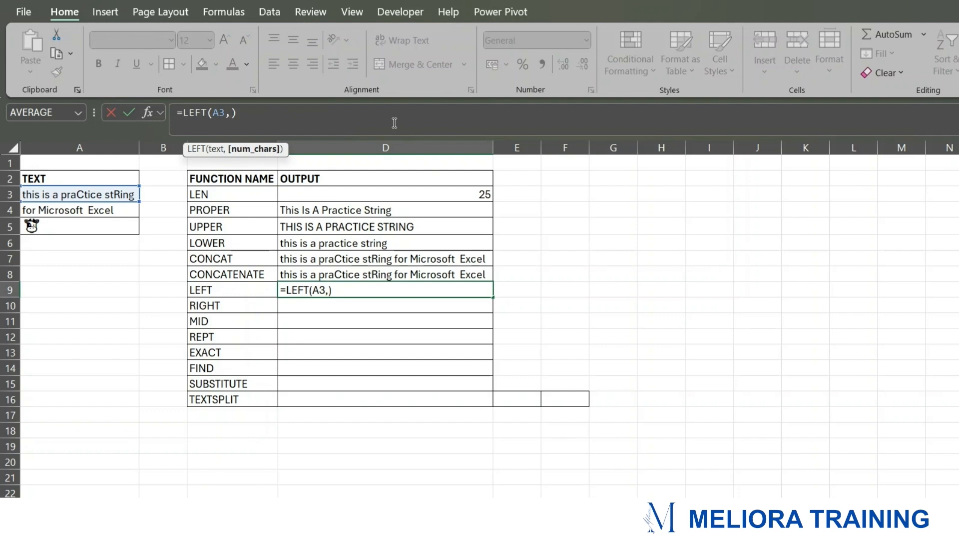
{"action": "type", "text": "6"}
{"action": "key", "text": "Return"}
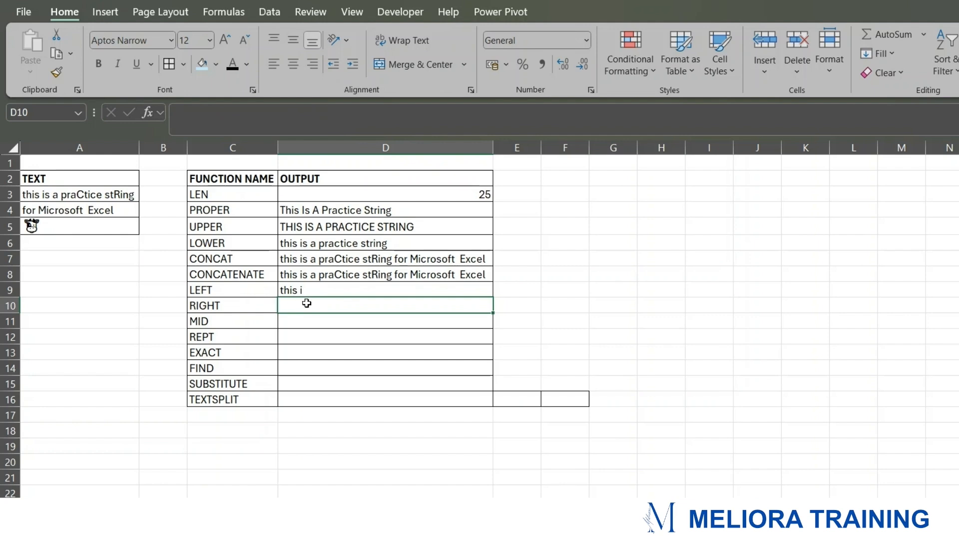
Step: Enter a RIGHT formula in D10 that takes the text in A3 without a character count
{"action": "type", "text": "="}
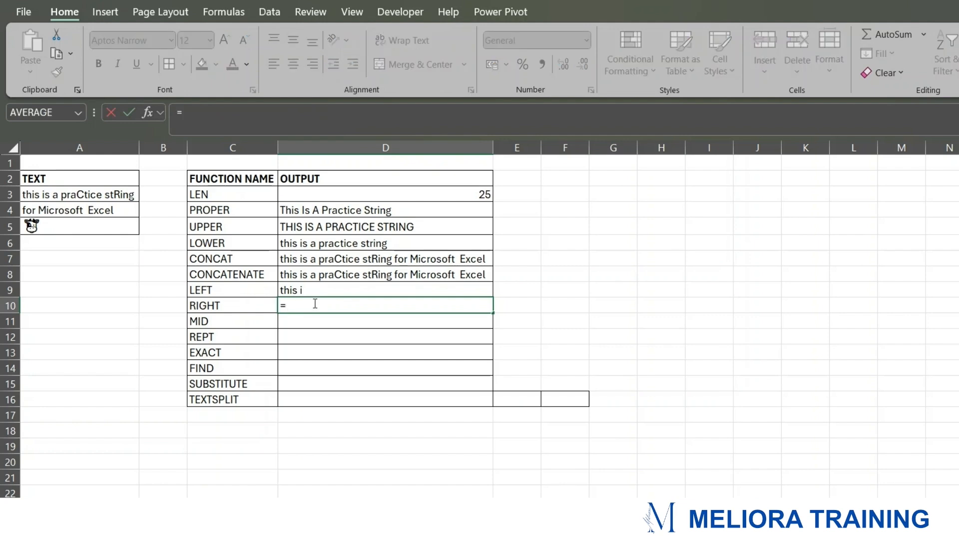
{"action": "type", "text": "RIGHT"}
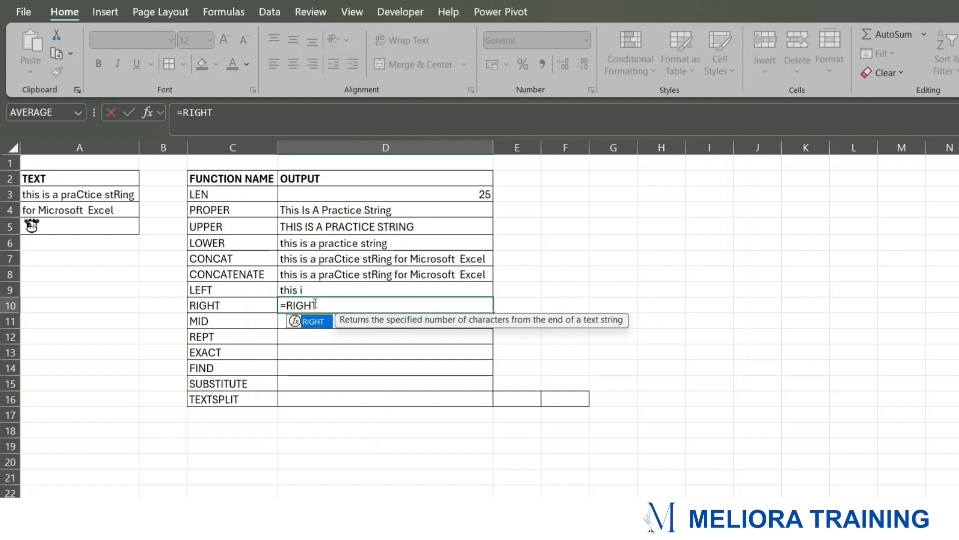
{"action": "type", "text": "("}
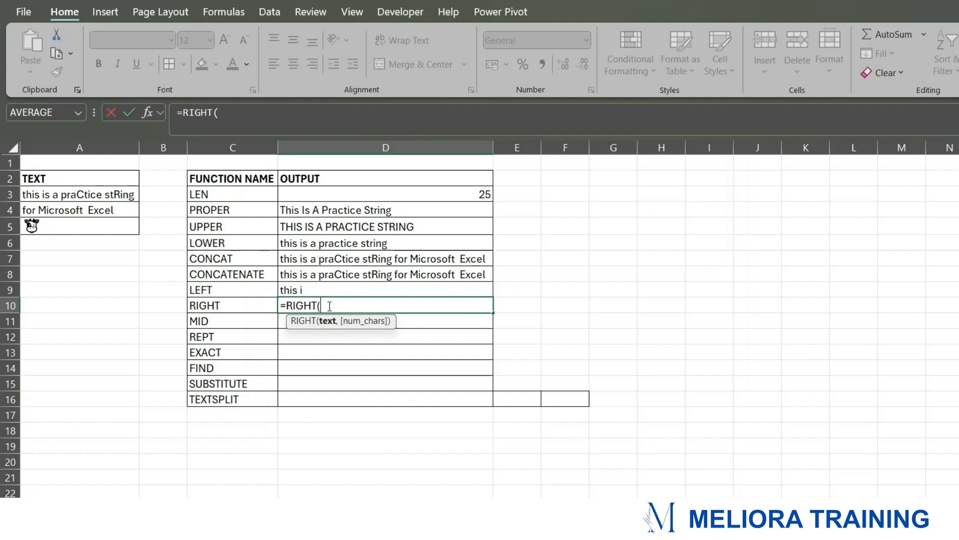
{"action": "left_click", "coordinate": [110, 201]}
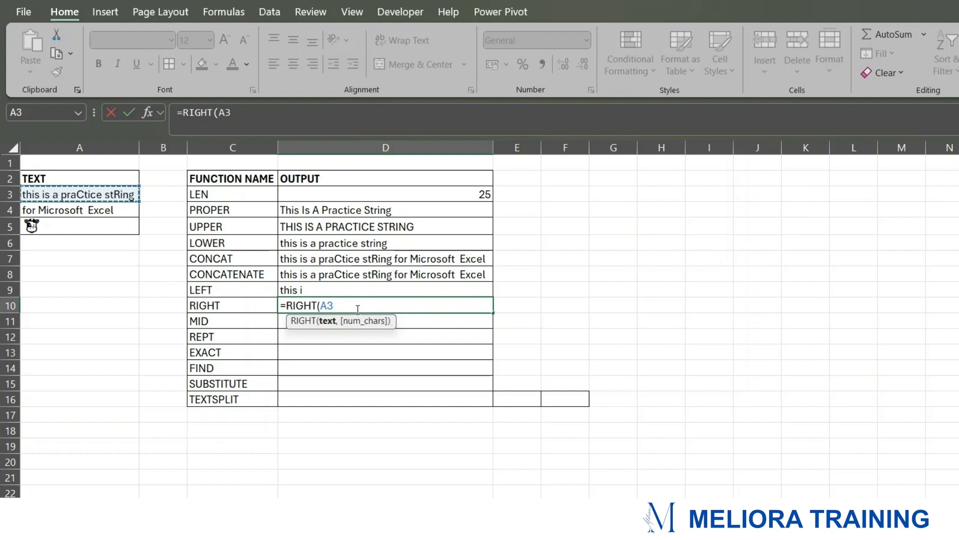
{"action": "type", "text": ","}
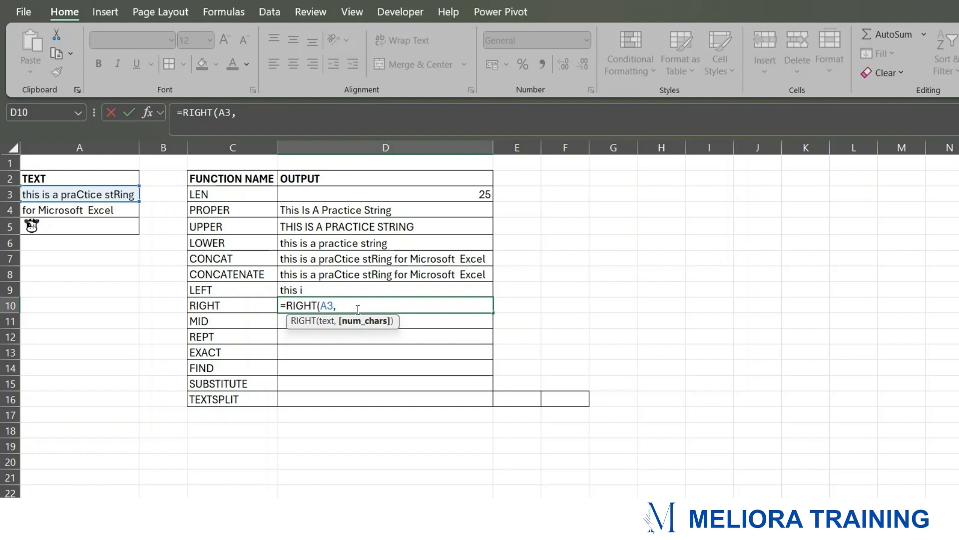
{"action": "key", "text": "BackSpace"}
{"action": "type", "text": ")"}
{"action": "key", "text": "Return"}
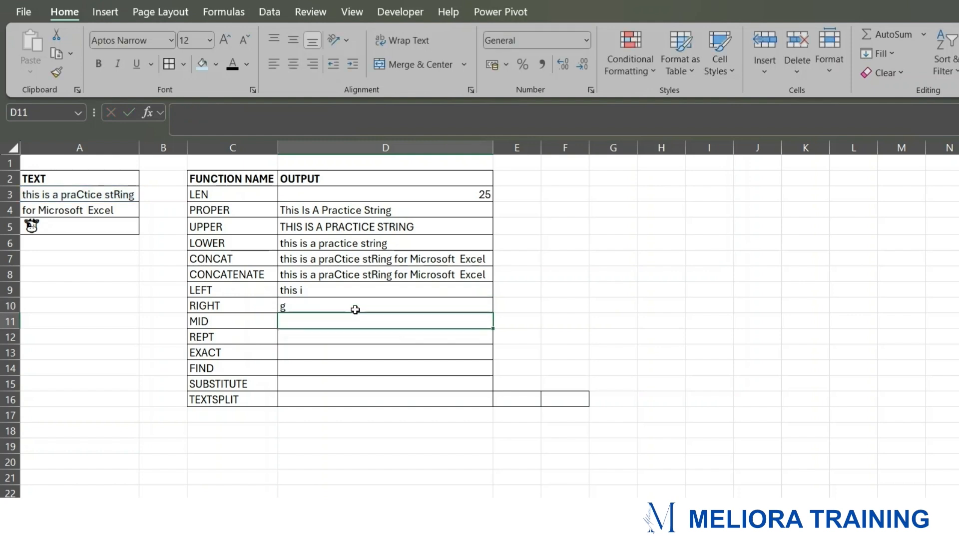
Step: Edit the RIGHT formula in D10 to return the last 6 characters of A3
{"action": "left_click", "coordinate": [318, 303]}
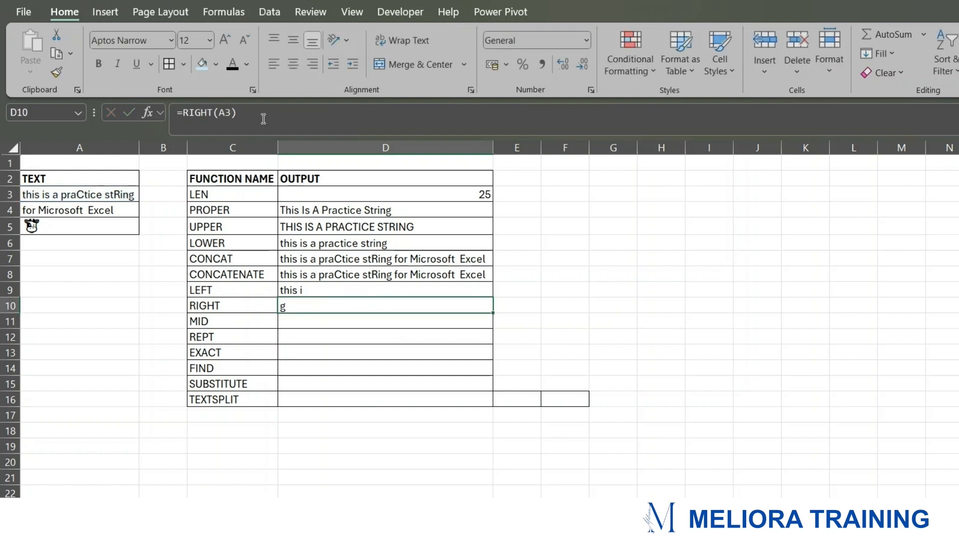
{"action": "left_click", "coordinate": [232, 112]}
{"action": "type", "text": ","}
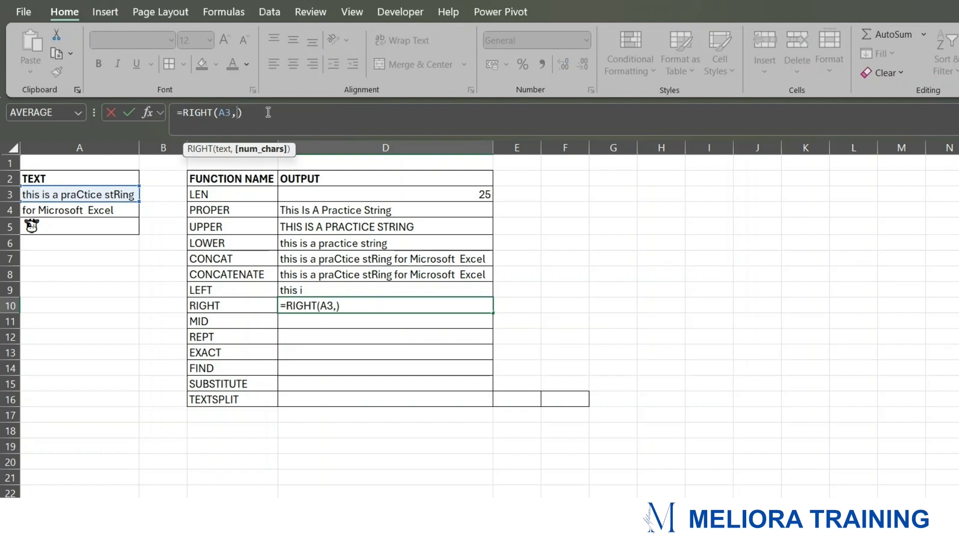
{"action": "type", "text": "6"}
{"action": "key", "text": "Return"}
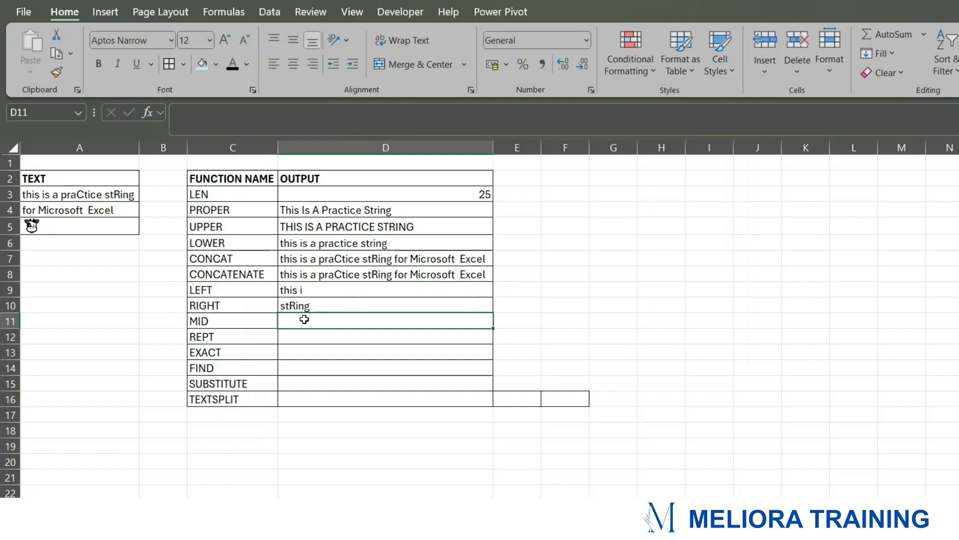
{"action": "left_click_drag", "start_coordinate": [299, 290], "coordinate": [300, 305]}
{"action": "left_click_drag", "start_coordinate": [235, 290], "coordinate": [261, 306]}
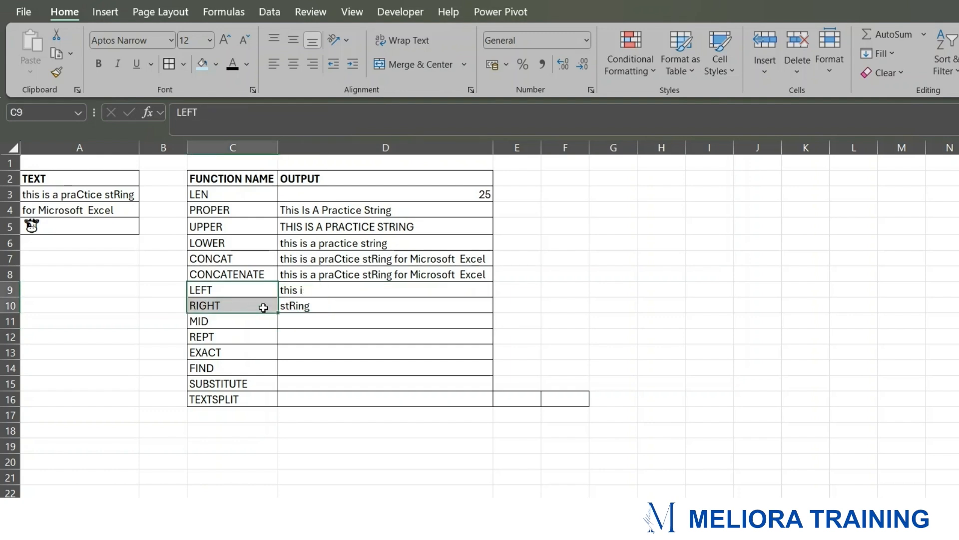
{"action": "left_click", "coordinate": [243, 321]}
{"action": "left_click", "coordinate": [314, 326]}
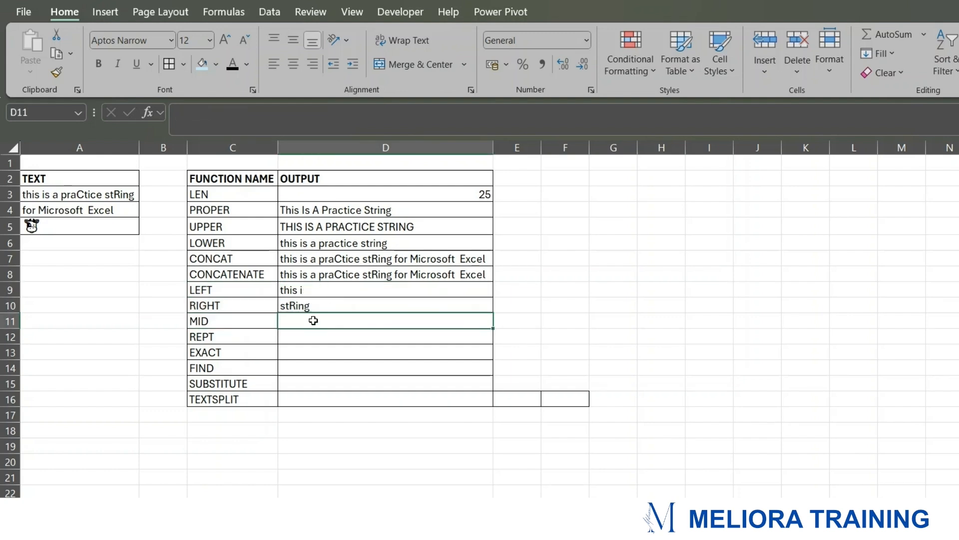
{"action": "left_click_drag", "start_coordinate": [305, 296], "coordinate": [305, 306]}
Step: Enter a MID formula in D11 returning 4 characters of A3 starting at position 6
{"action": "left_click", "coordinate": [305, 318]}
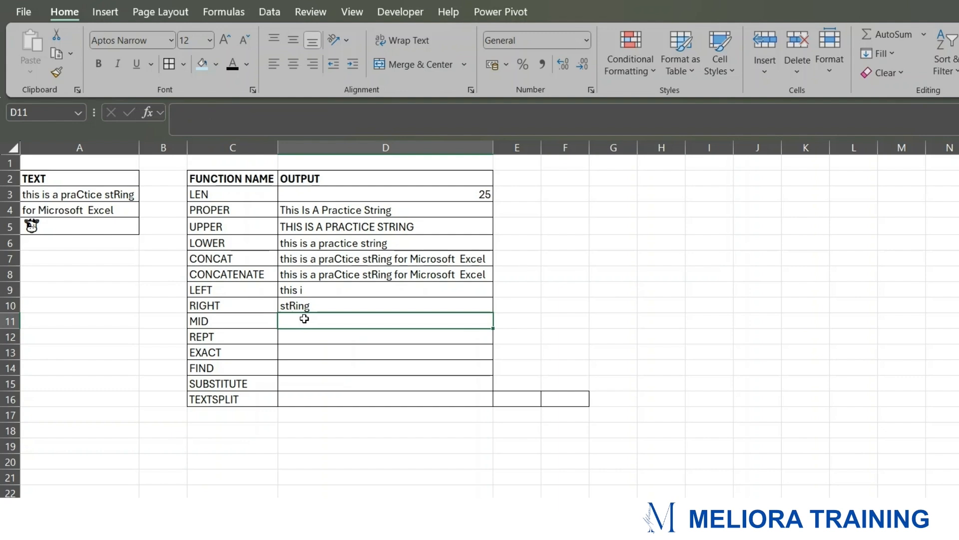
{"action": "type", "text": "="}
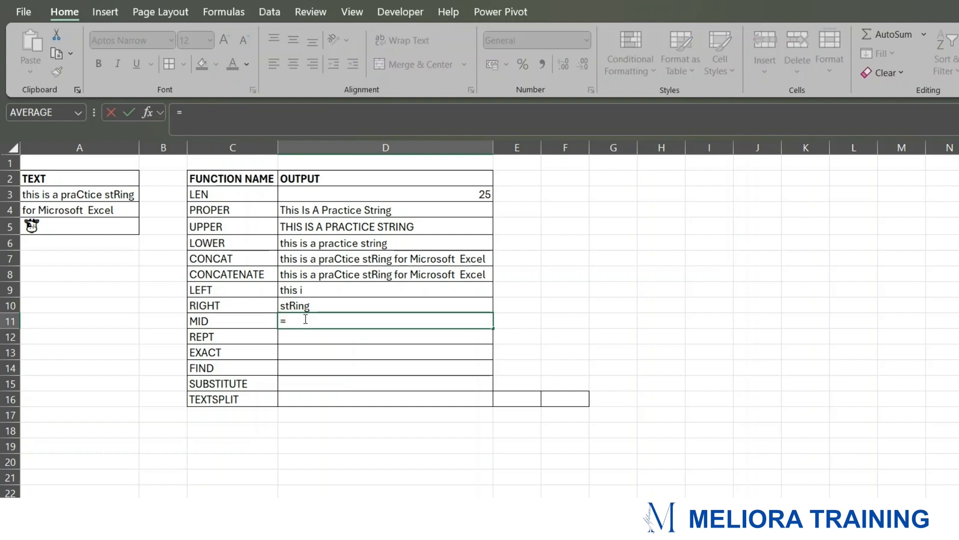
{"action": "type", "text": "MID("}
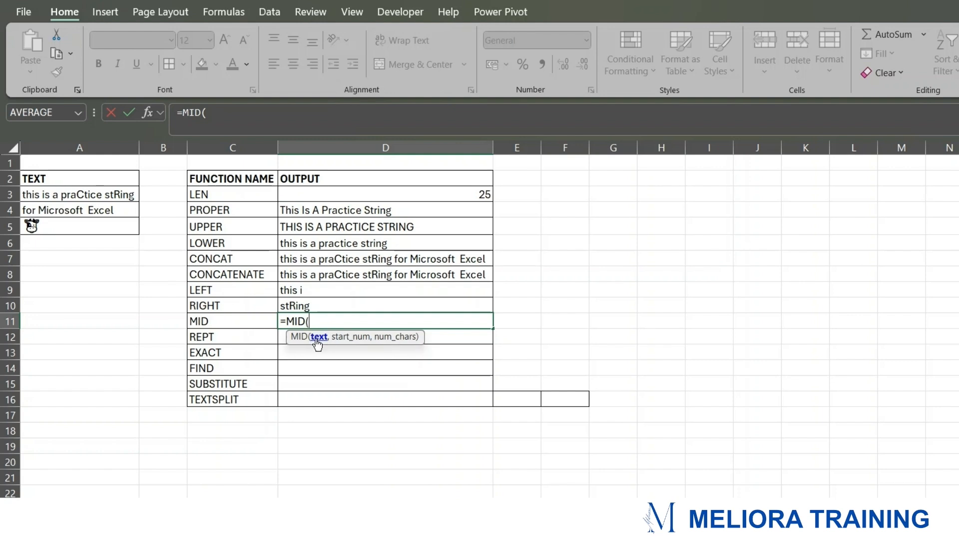
{"action": "left_click", "coordinate": [82, 194]}
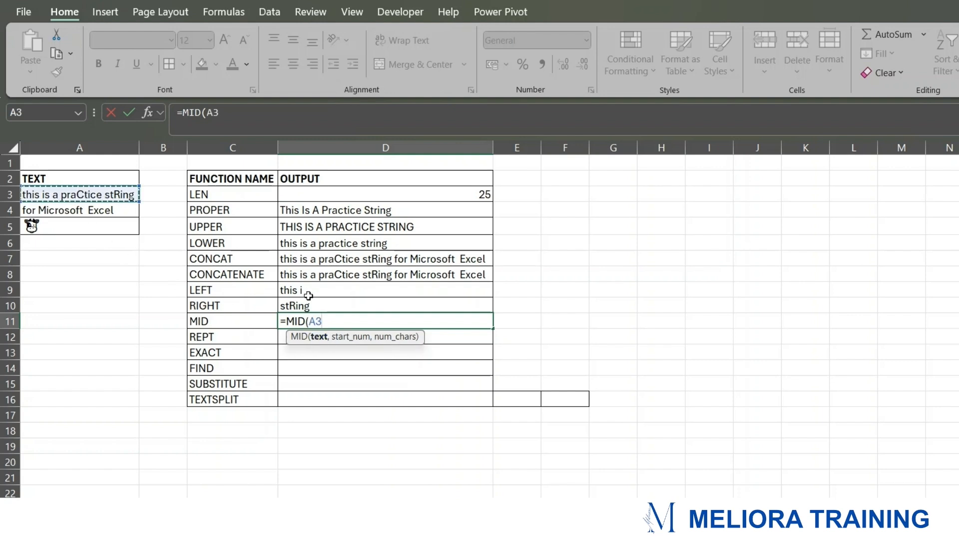
{"action": "type", "text": ","}
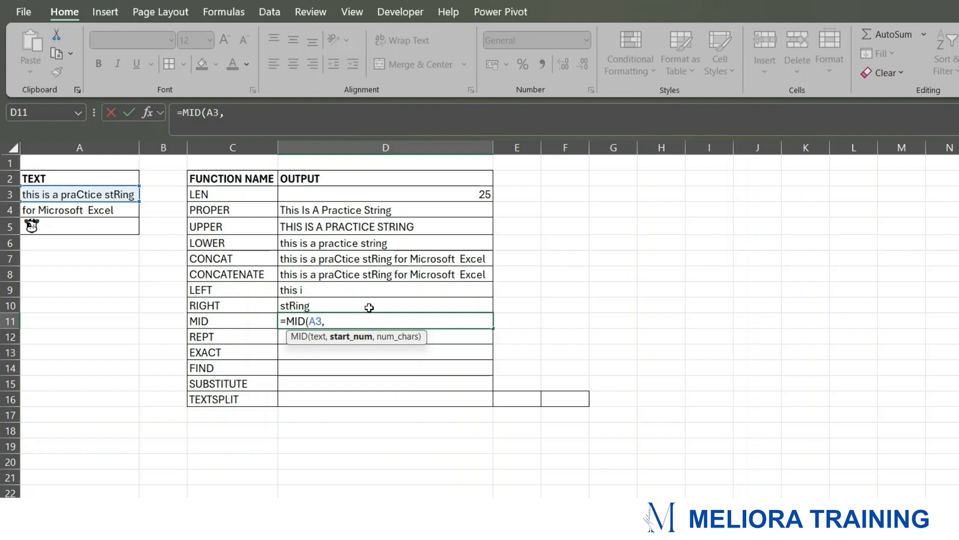
{"action": "type", "text": "6,"}
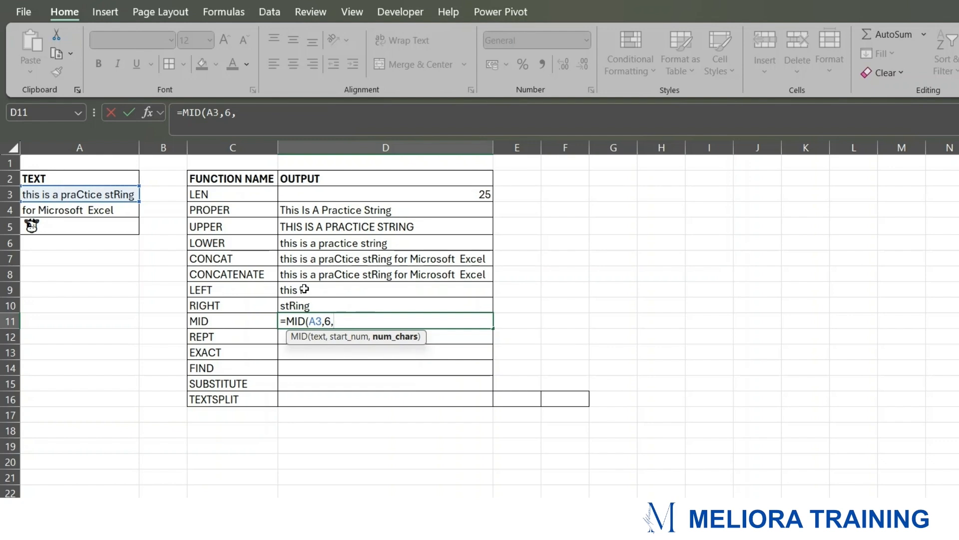
{"action": "type", "text": "4)"}
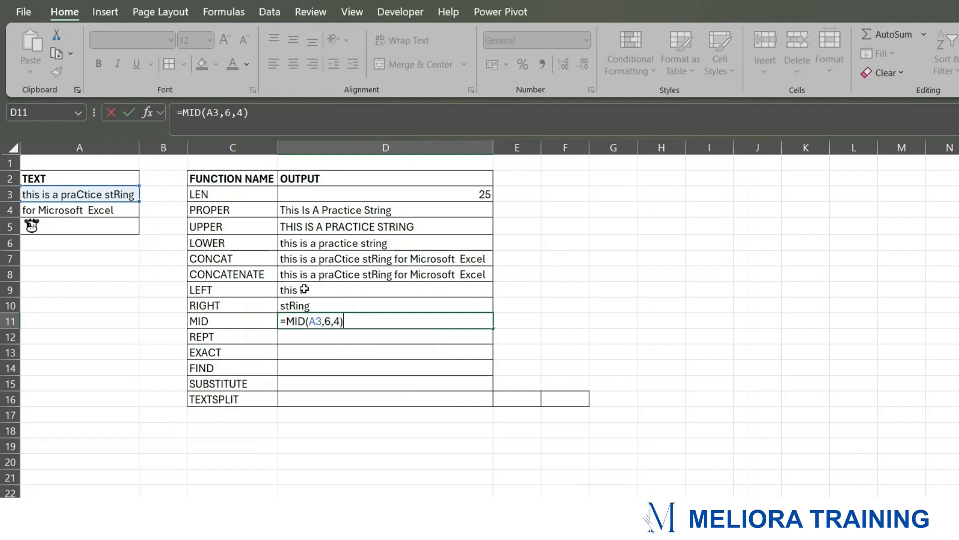
{"action": "key", "text": "Return"}
Step: Enter a REPT formula in D12 that repeats the text "IS" 3 times
{"action": "left_click", "coordinate": [300, 315]}
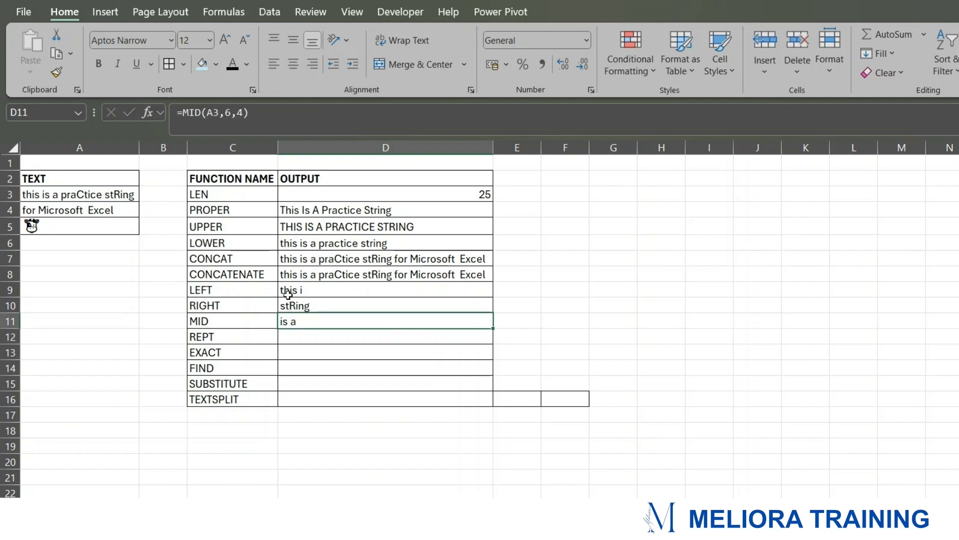
{"action": "left_click", "coordinate": [300, 335]}
{"action": "left_click", "coordinate": [237, 336]}
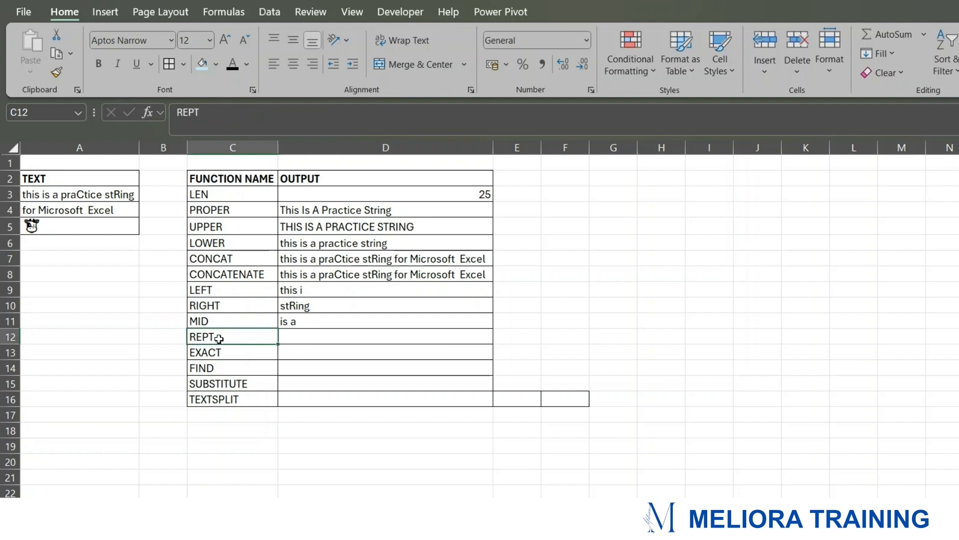
{"action": "left_click", "coordinate": [304, 335]}
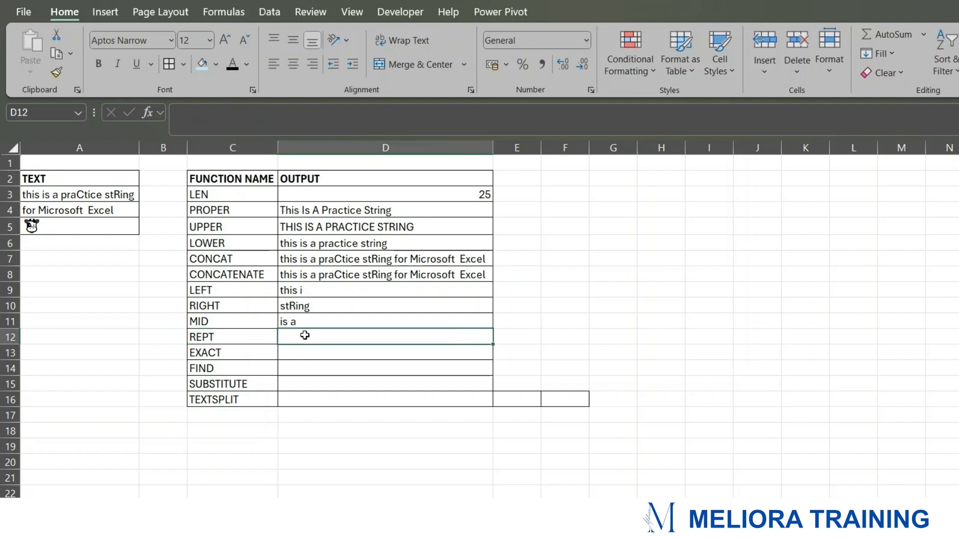
{"action": "type", "text": "=REP"}
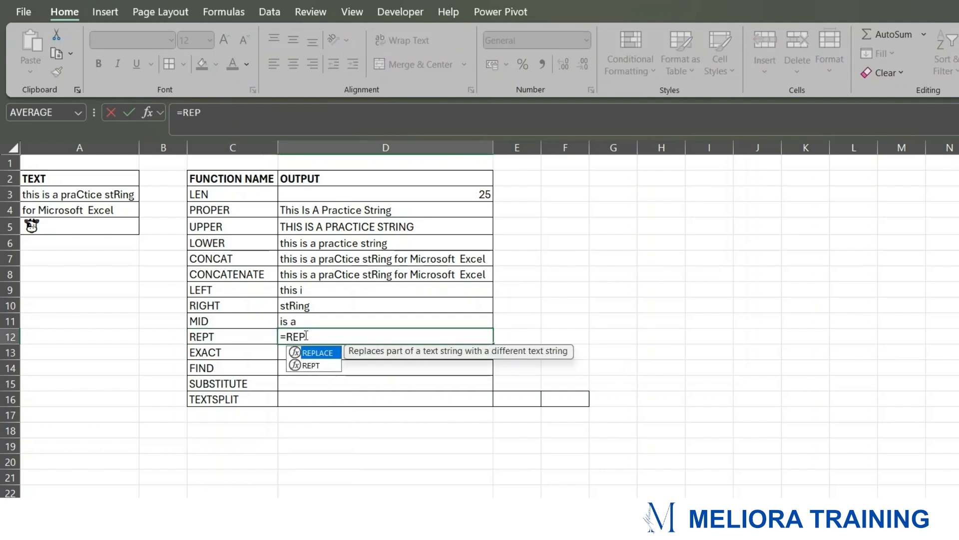
{"action": "key", "text": "Down"}
{"action": "key", "text": "Tab"}
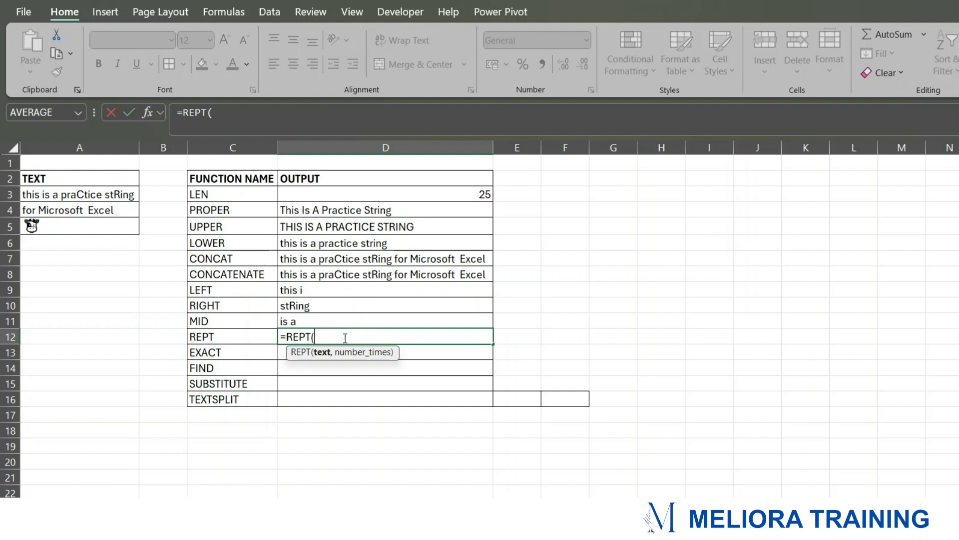
{"action": "type", "text": "\"IS"}
{"action": "type", "text": ","}
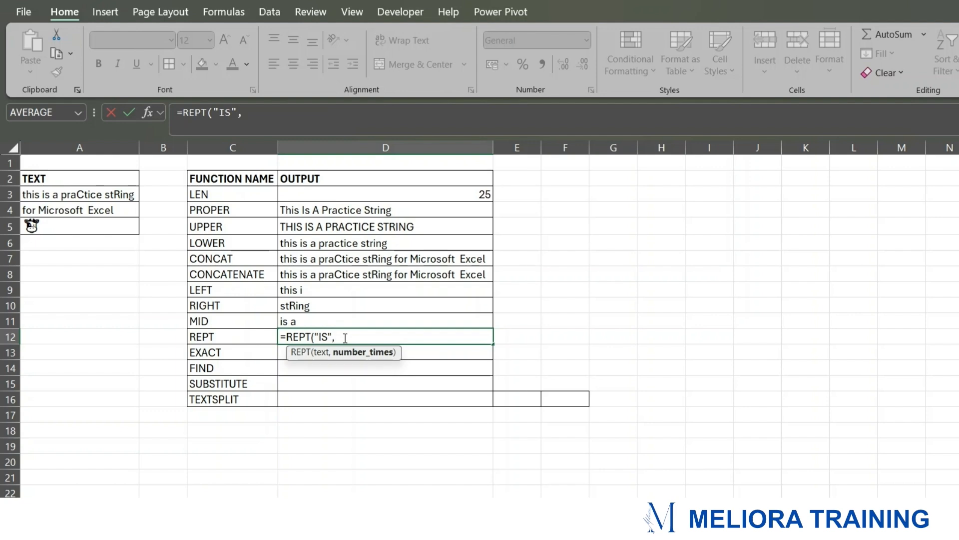
{"action": "type", "text": "3"}
{"action": "key", "text": "Return"}
Step: Edit the REPT formula in D12 to repeat "IS " with a trailing space
{"action": "left_click", "coordinate": [344, 337]}
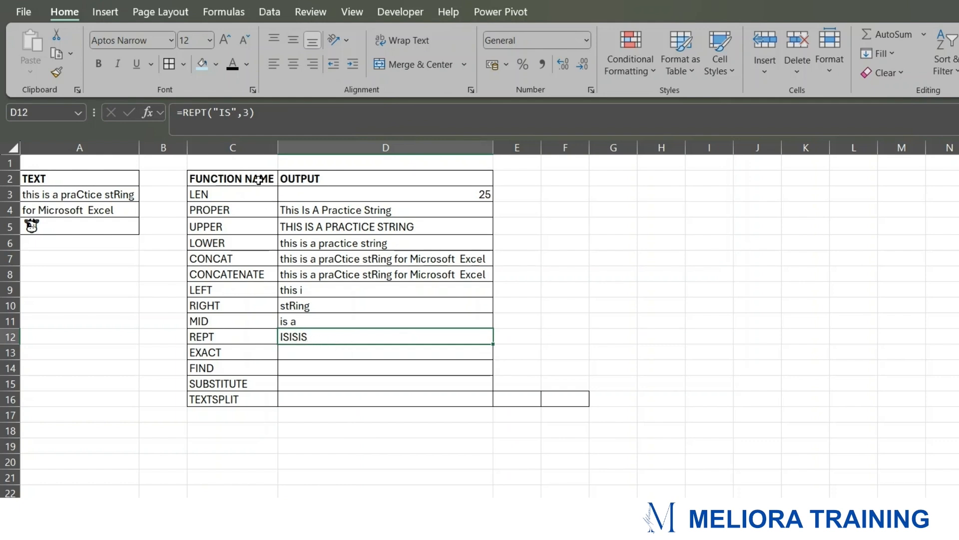
{"action": "left_click", "coordinate": [231, 112]}
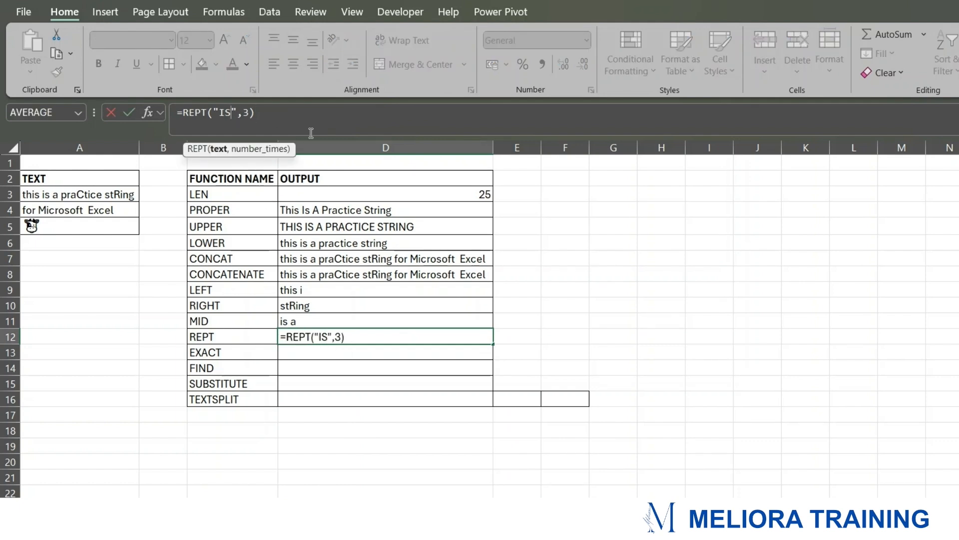
{"action": "key", "text": "Return"}
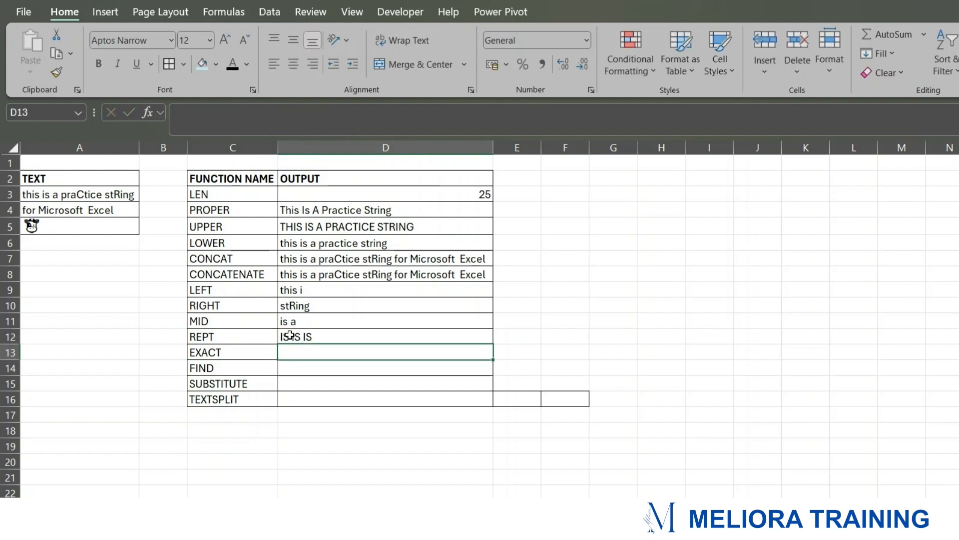
Step: Change the REPT formula in D12 to repeat the contents of A5 3 times instead of the quoted text
{"action": "left_click", "coordinate": [328, 335]}
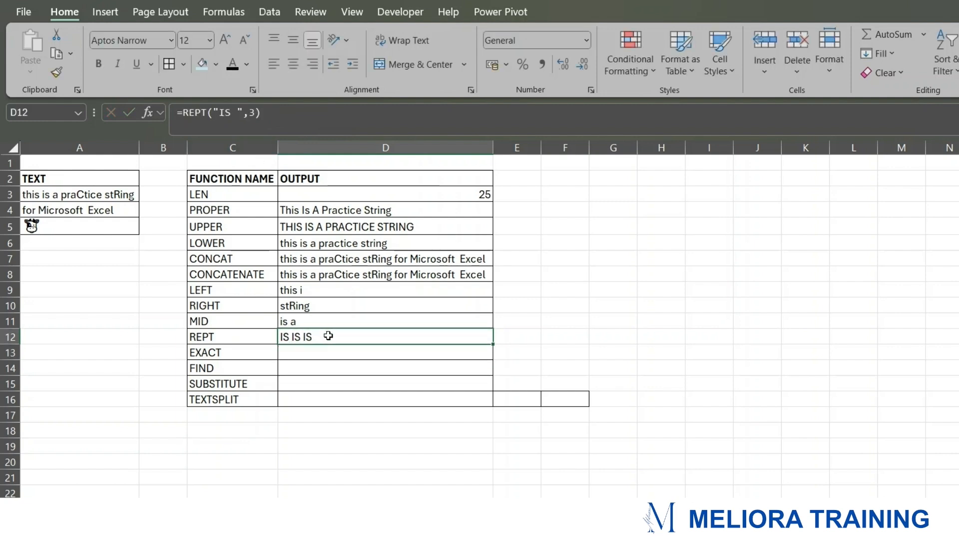
{"action": "left_click", "coordinate": [243, 112]}
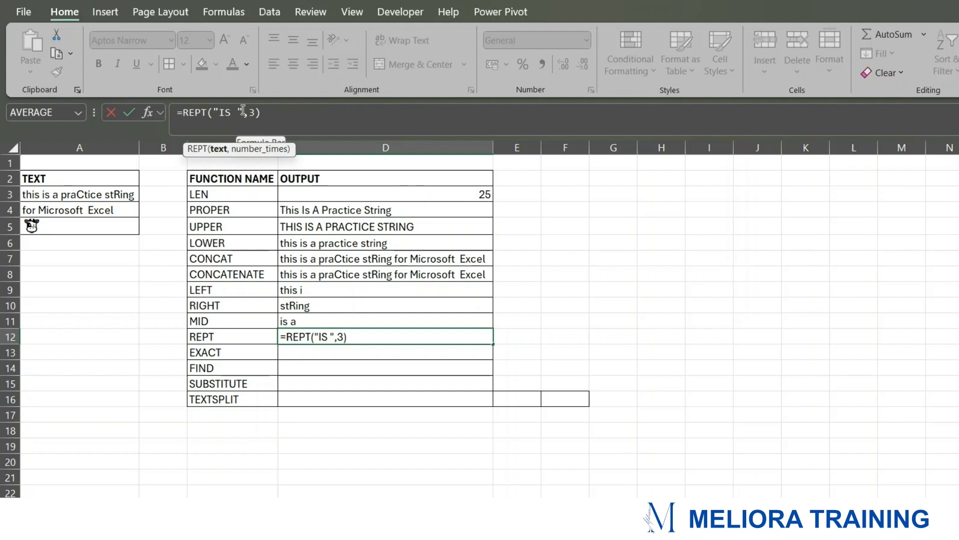
{"action": "key", "text": "BackSpace"}
{"action": "key", "text": "BackSpace"}
{"action": "key", "text": "BackSpace"}
{"action": "key", "text": "BackSpace"}
{"action": "key", "text": "BackSpace"}
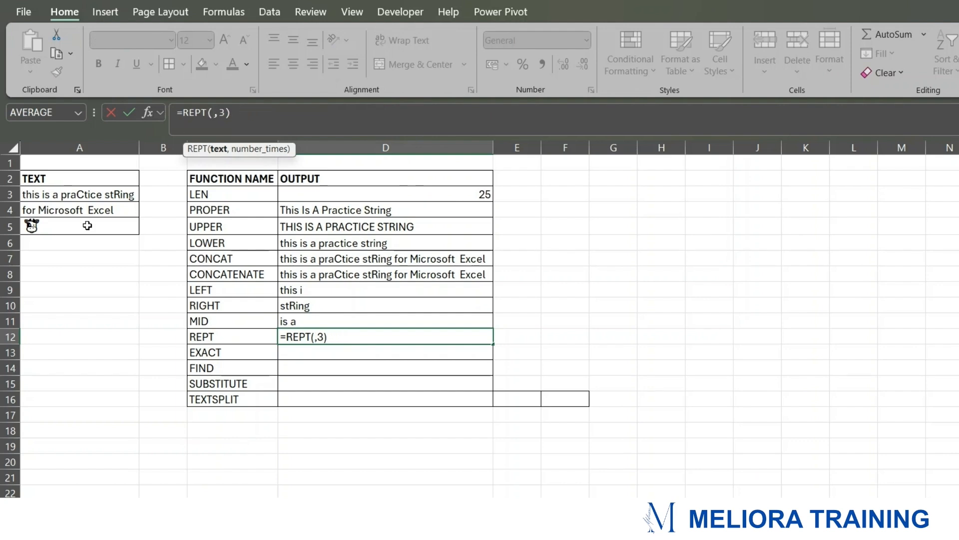
{"action": "left_click", "coordinate": [32, 226]}
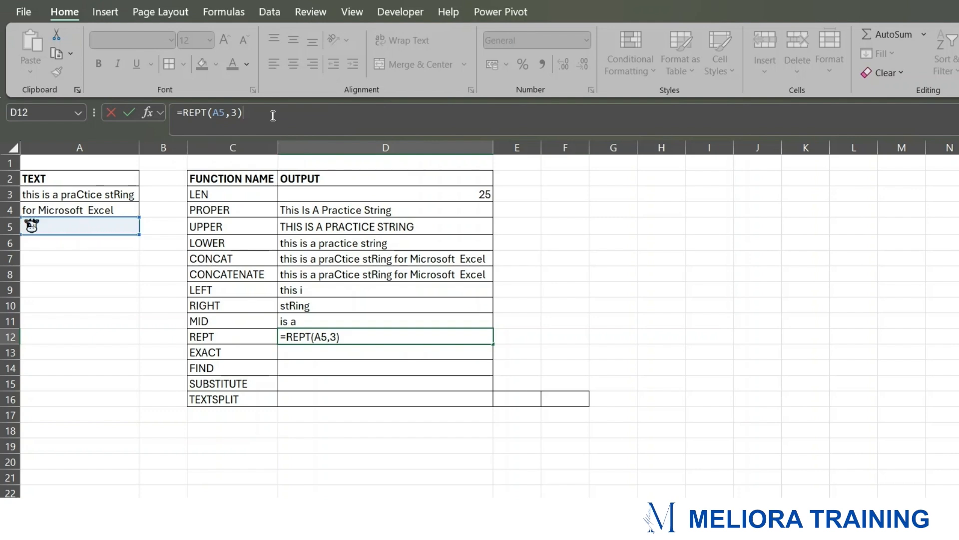
{"action": "key", "text": "Return"}
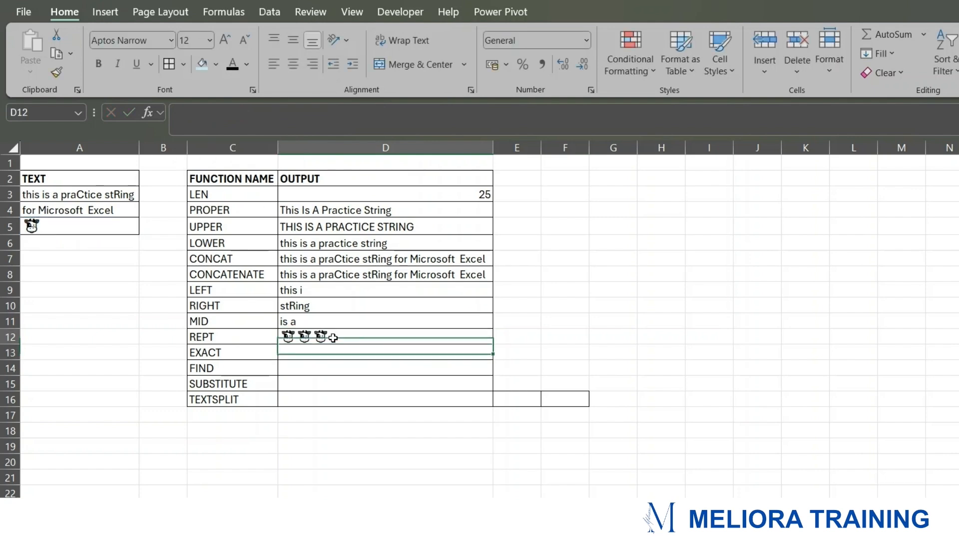
Step: Enter an EXACT formula in D13 comparing the text in A3 with A4
{"action": "left_click", "coordinate": [331, 336]}
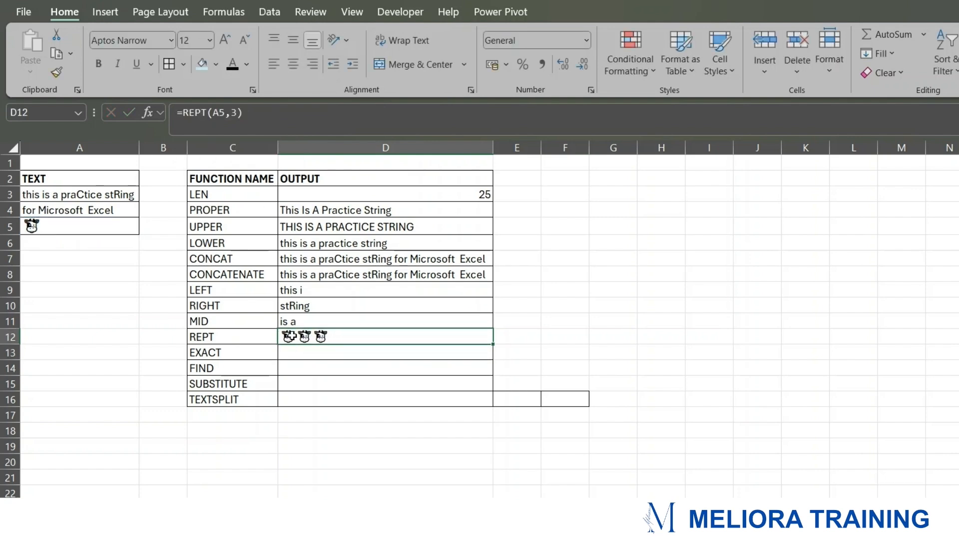
{"action": "left_click", "coordinate": [236, 337]}
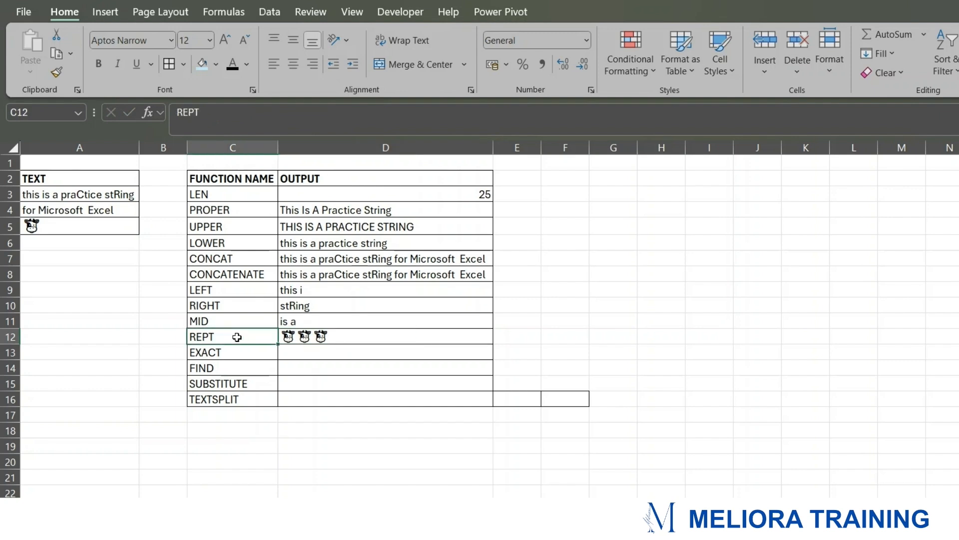
{"action": "left_click", "coordinate": [308, 354]}
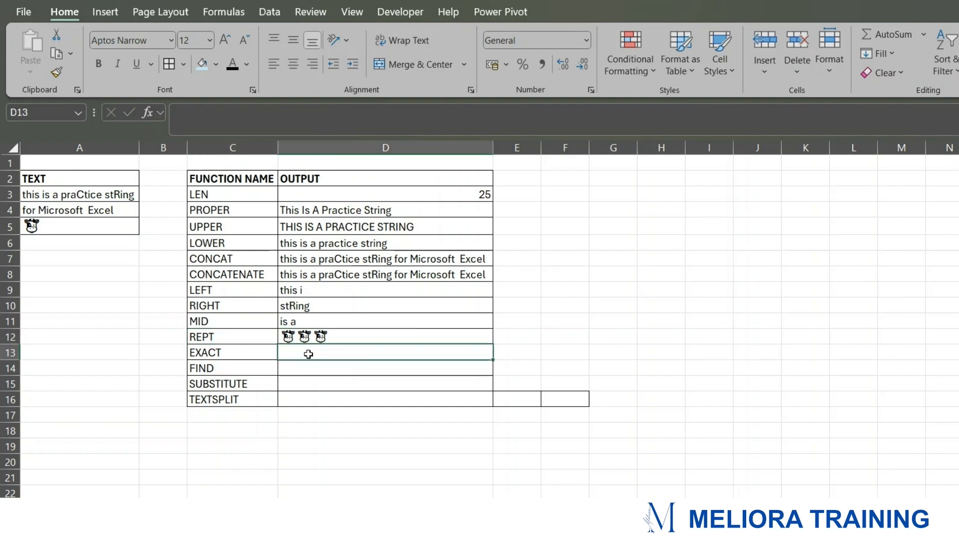
{"action": "left_click", "coordinate": [249, 351]}
{"action": "left_click", "coordinate": [298, 353]}
{"action": "type", "text": "="}
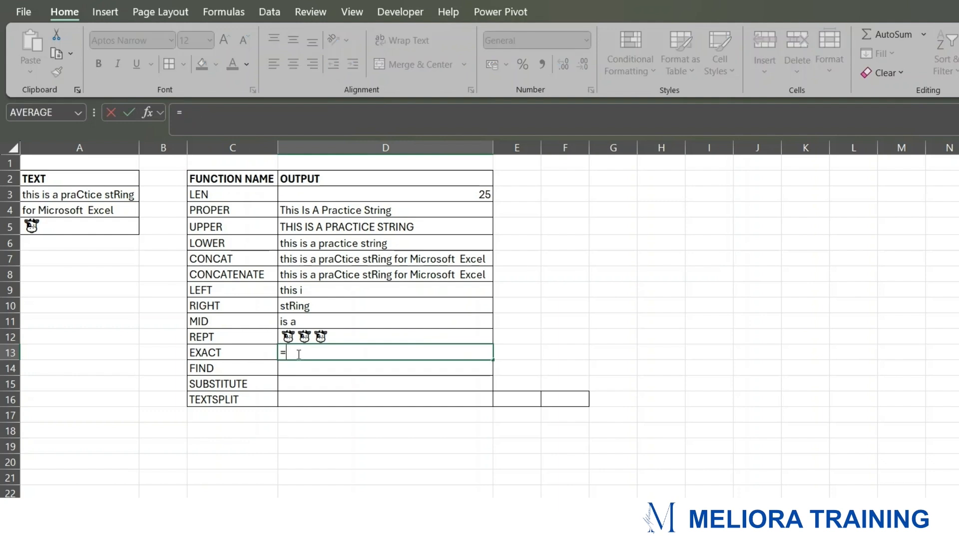
{"action": "type", "text": "EXACT("}
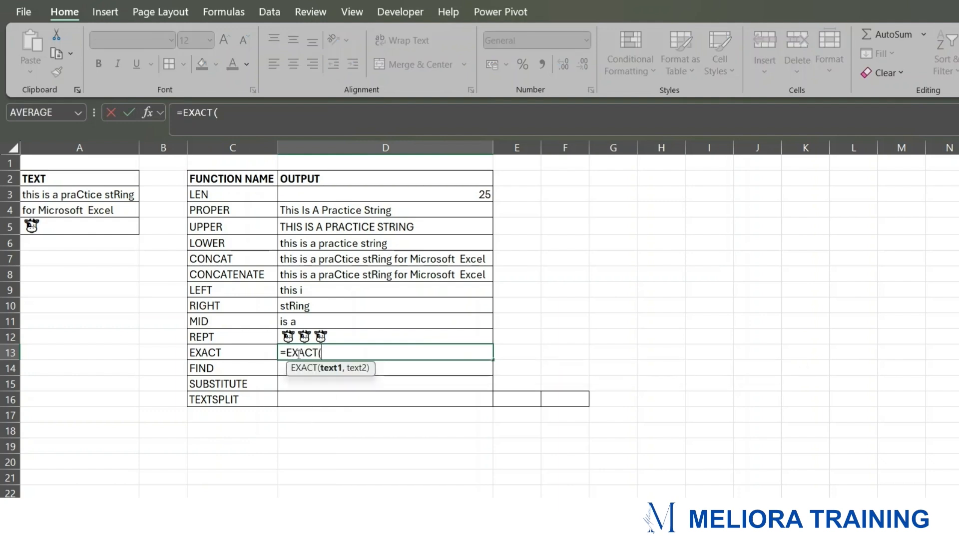
{"action": "left_click", "coordinate": [56, 194]}
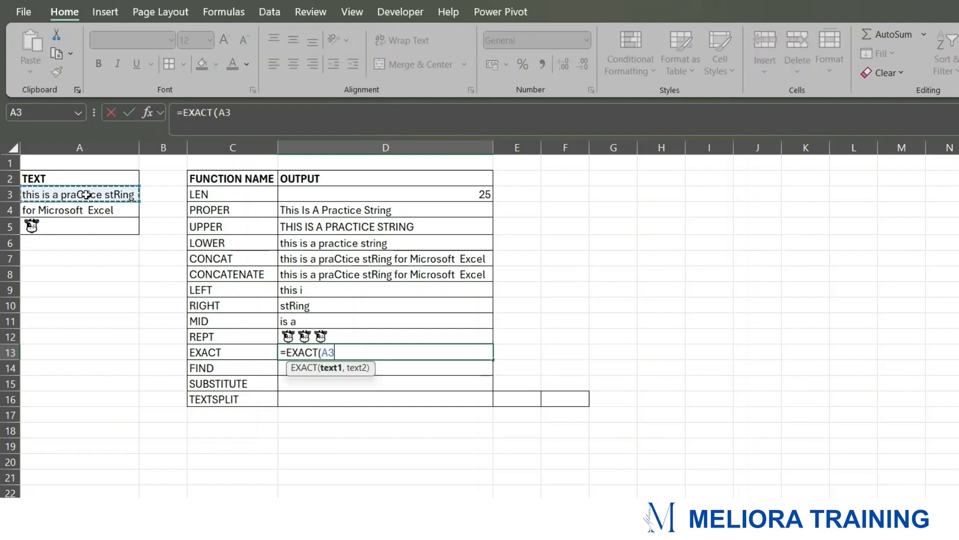
{"action": "type", "text": ","}
{"action": "left_click", "coordinate": [76, 209]}
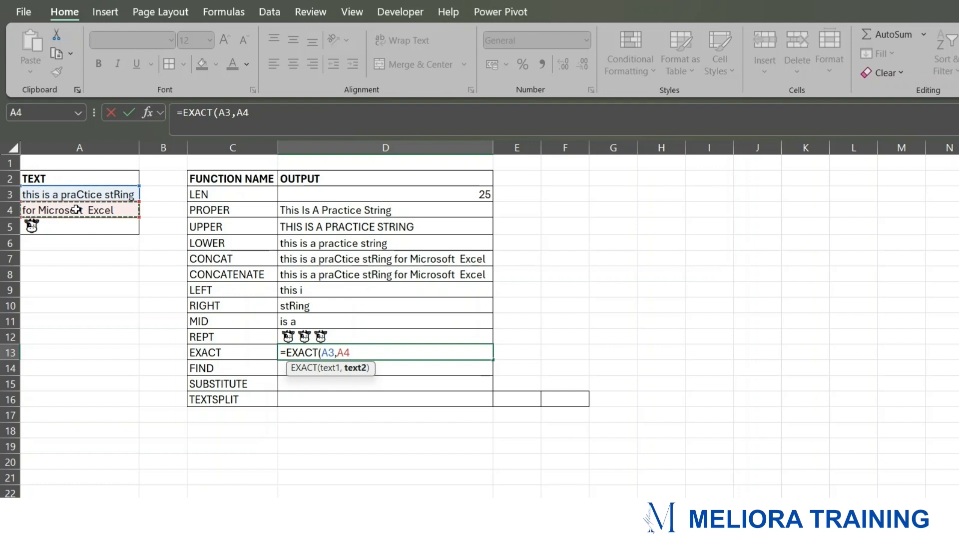
{"action": "type", "text": ")"}
{"action": "key", "text": "Return"}
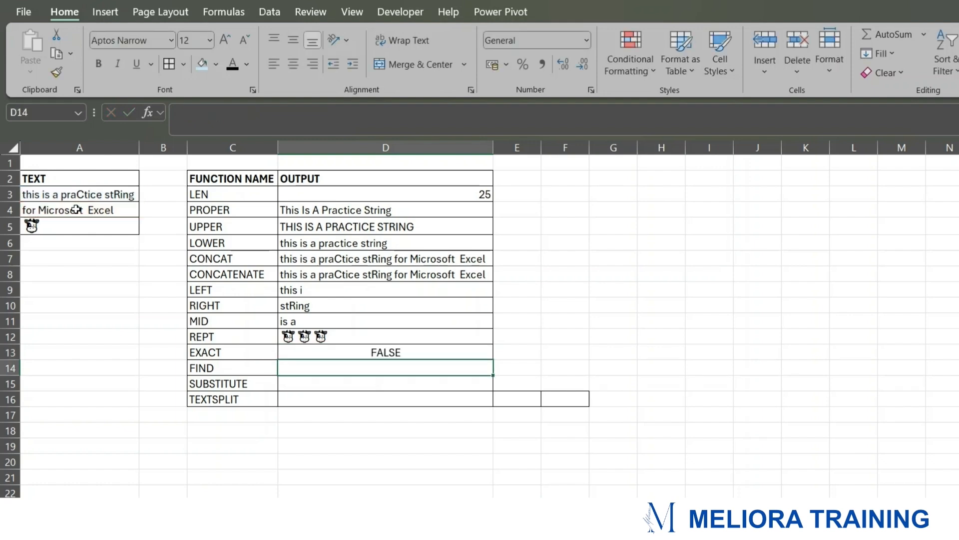
{"action": "left_click", "coordinate": [393, 356]}
{"action": "left_click_drag", "start_coordinate": [101, 194], "coordinate": [100, 210]}
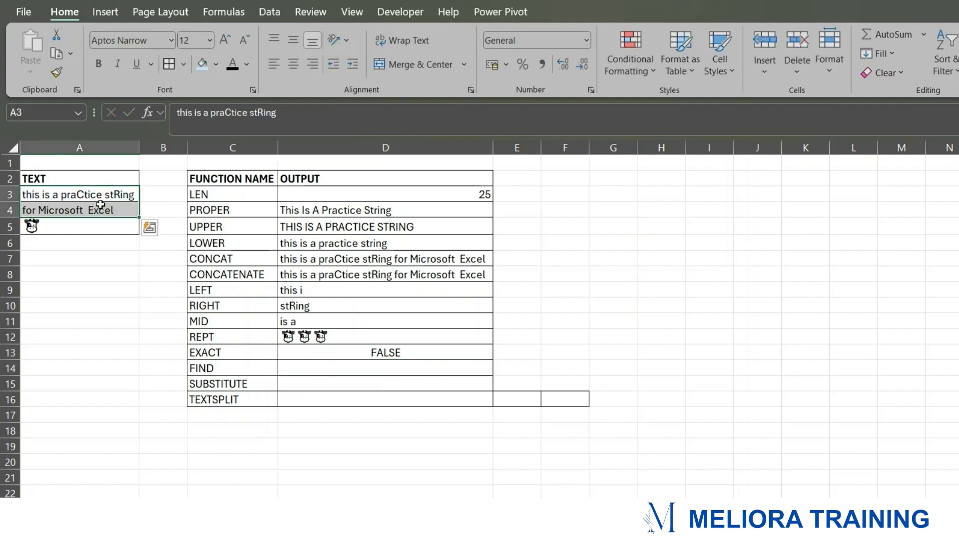
Step: Enter a FIND formula in D14 that finds the position of "is" within the text in A3
{"action": "left_click", "coordinate": [302, 367]}
{"action": "left_click", "coordinate": [228, 365]}
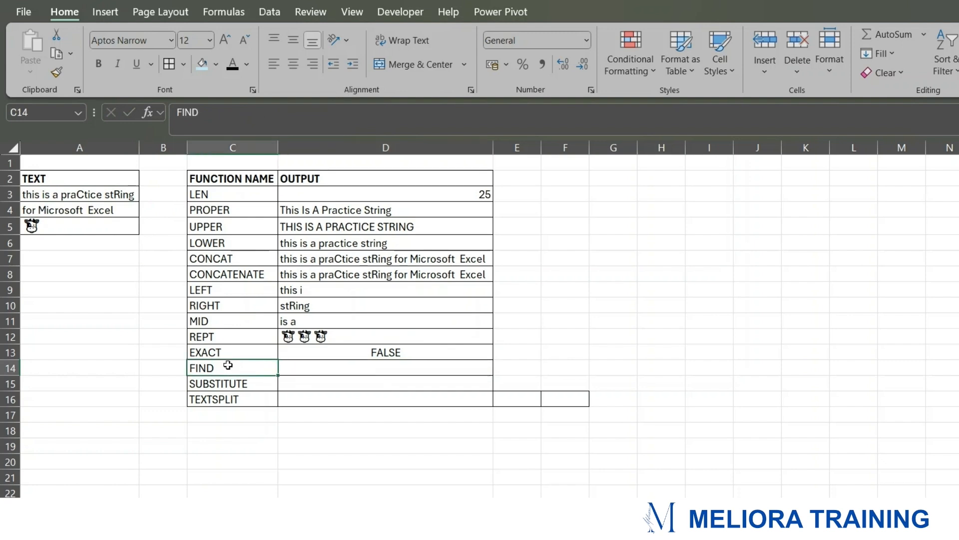
{"action": "left_click", "coordinate": [314, 366]}
{"action": "type", "text": "=FINC"}
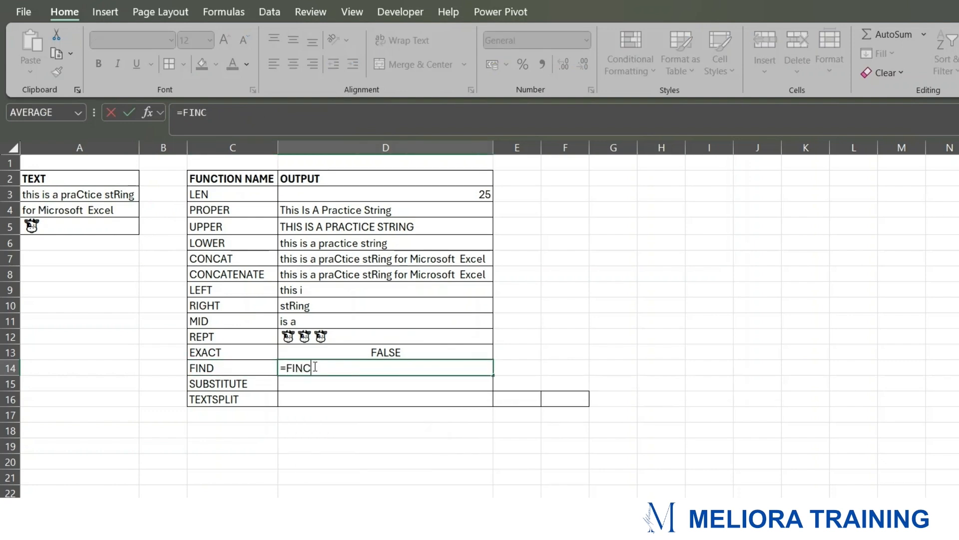
{"action": "key", "text": "BackSpace"}
{"action": "type", "text": "D"}
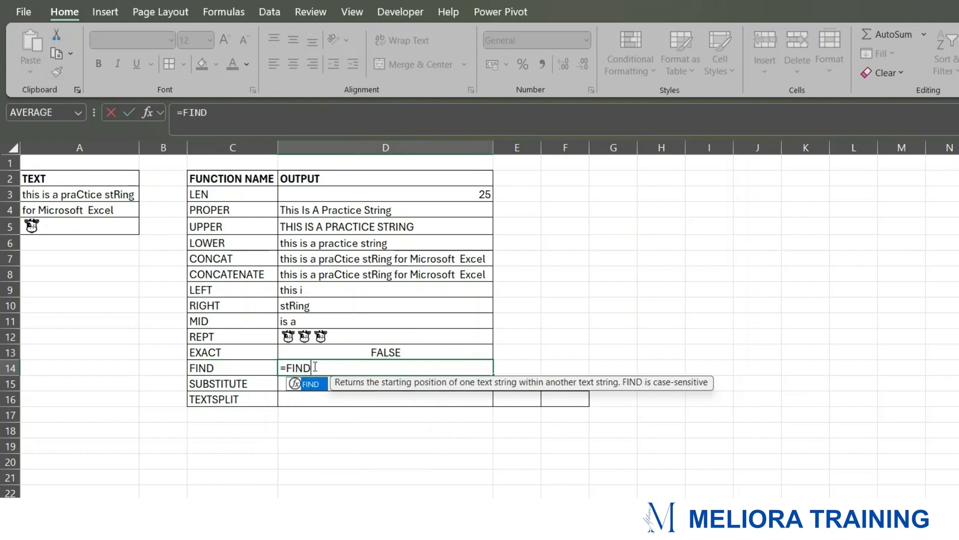
{"action": "type", "text": "("}
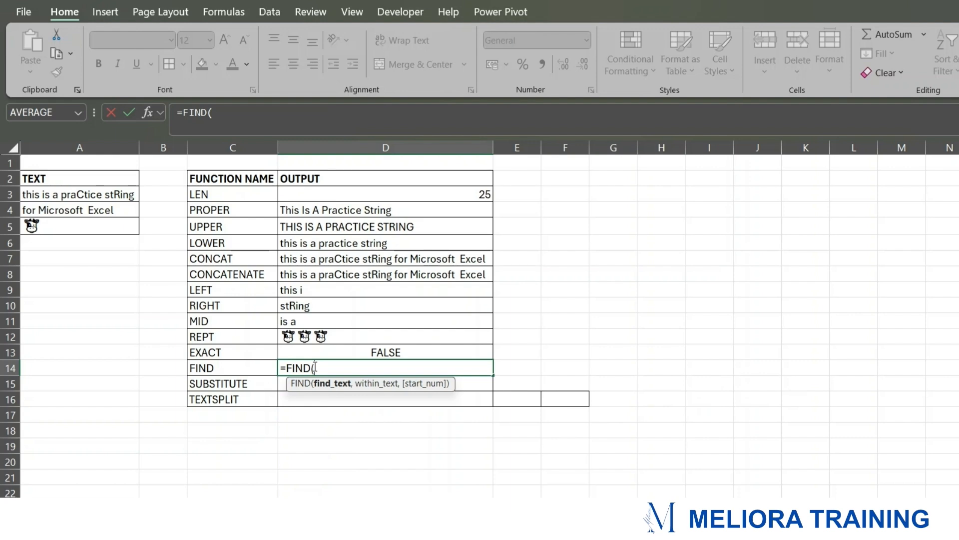
{"action": "type", "text": "\"is\","}
{"action": "left_click", "coordinate": [98, 196]}
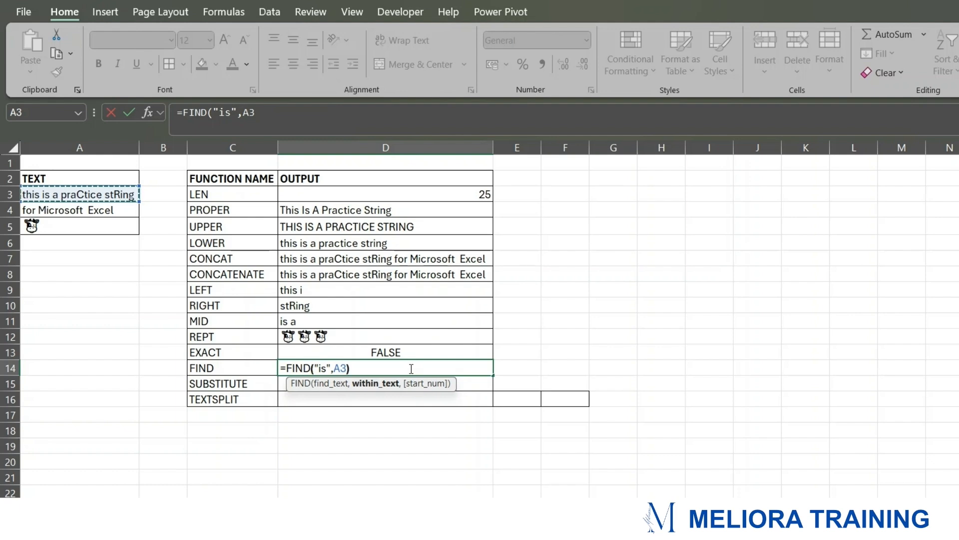
{"action": "type", "text": ")"}
{"action": "key", "text": "Return"}
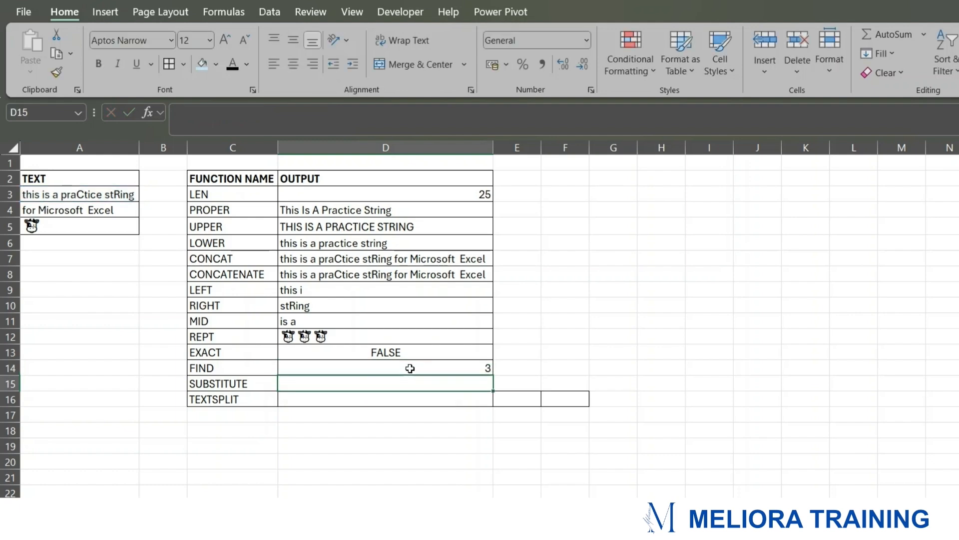
Step: Review the FIND formula in D14 against the sample text in A3
{"action": "left_click", "coordinate": [410, 368]}
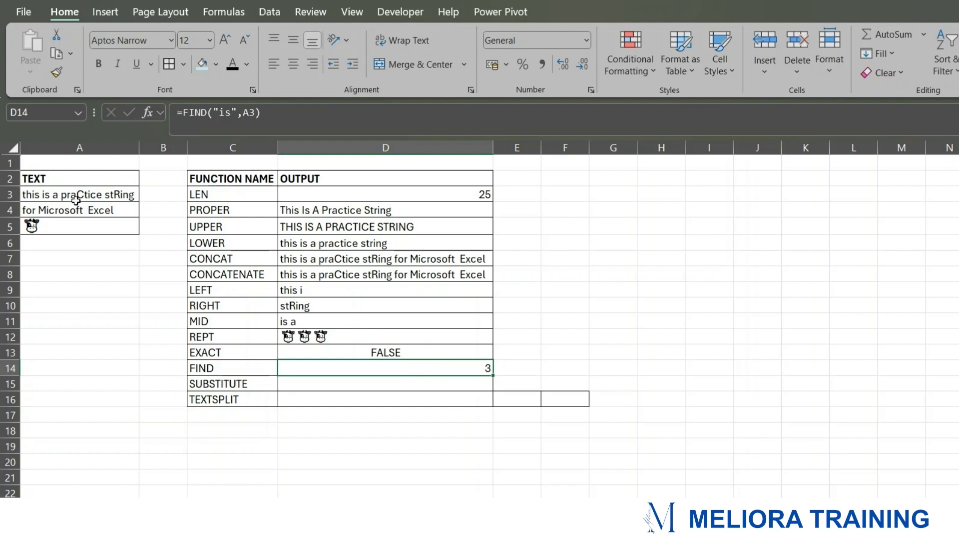
{"action": "left_click", "coordinate": [31, 194]}
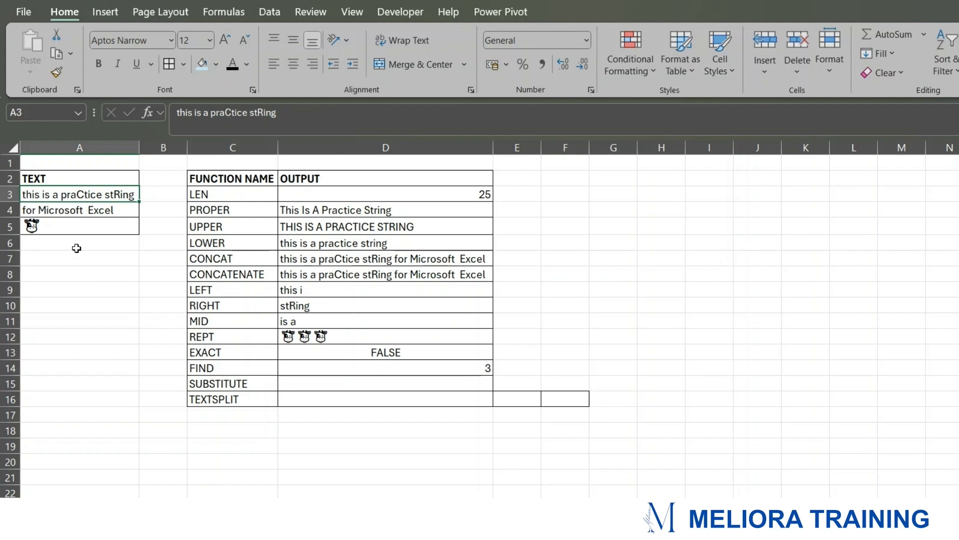
{"action": "left_click", "coordinate": [403, 367]}
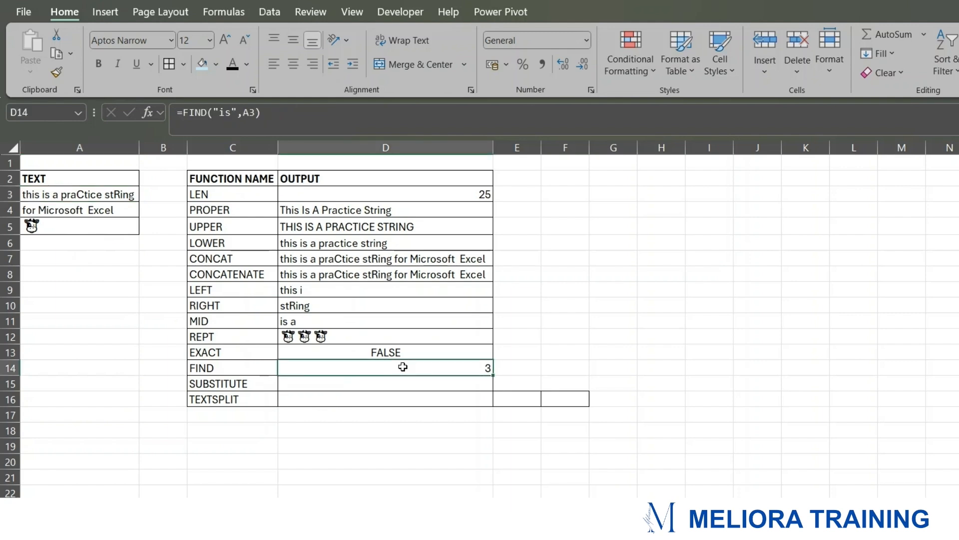
Step: Enter a SUBSTITUTE formula in D15 replacing "stRing" with "Text" in the text of A3
{"action": "left_click", "coordinate": [344, 383]}
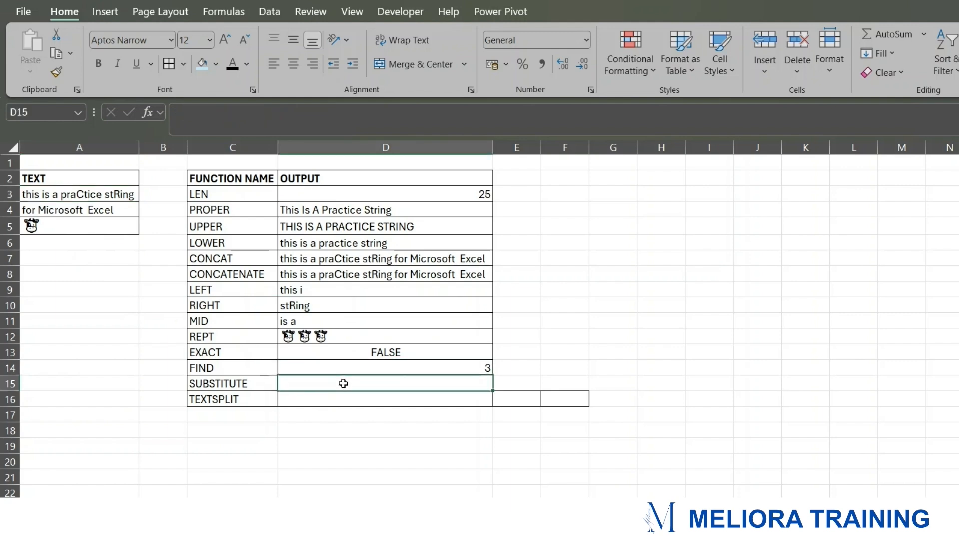
{"action": "type", "text": "=SU"}
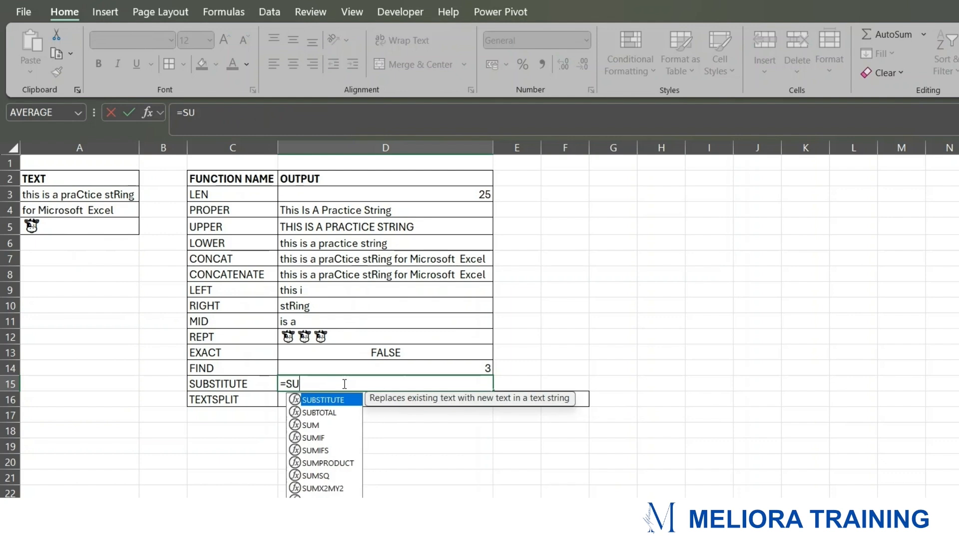
{"action": "key", "text": "Tab"}
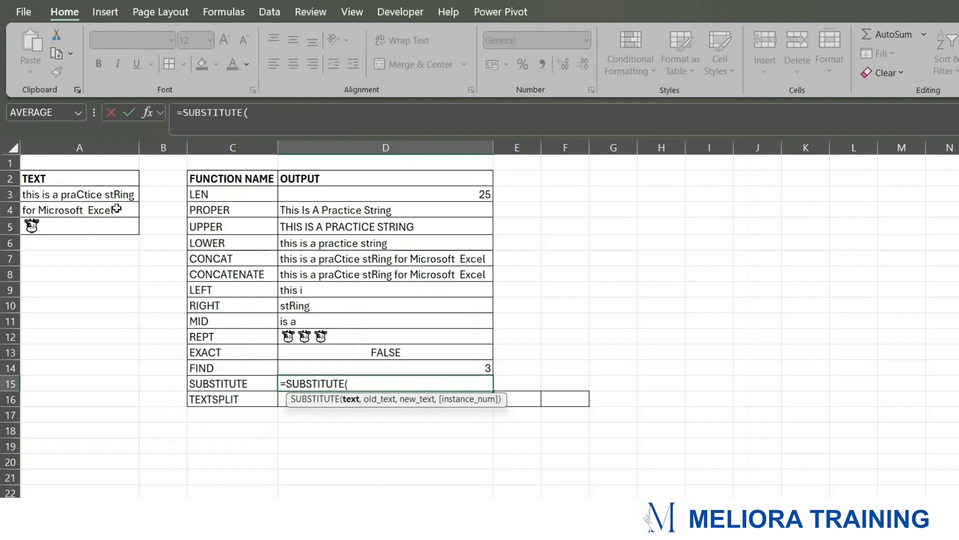
{"action": "left_click", "coordinate": [92, 199]}
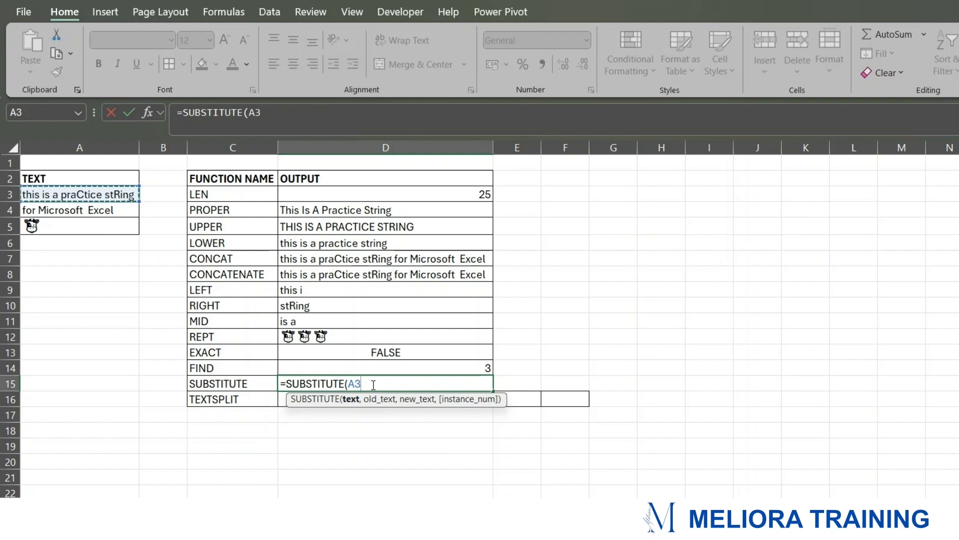
{"action": "type", "text": ","}
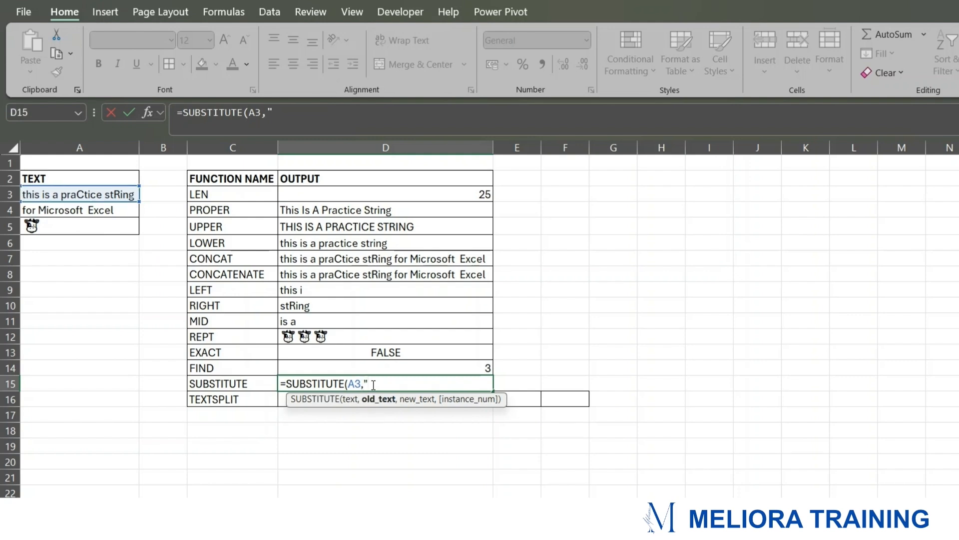
{"action": "type", "text": "\"stRing\",\"Text"}
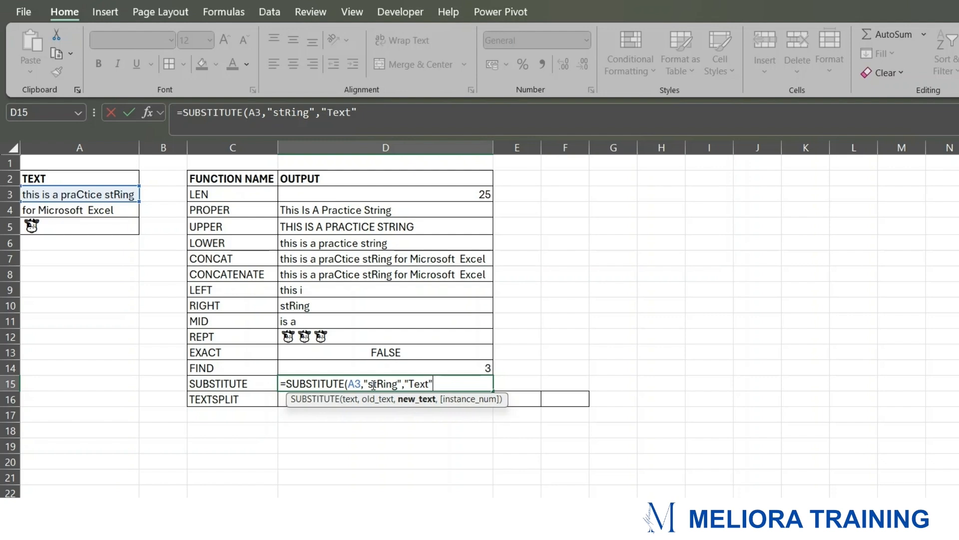
{"action": "type", "text": "\")"}
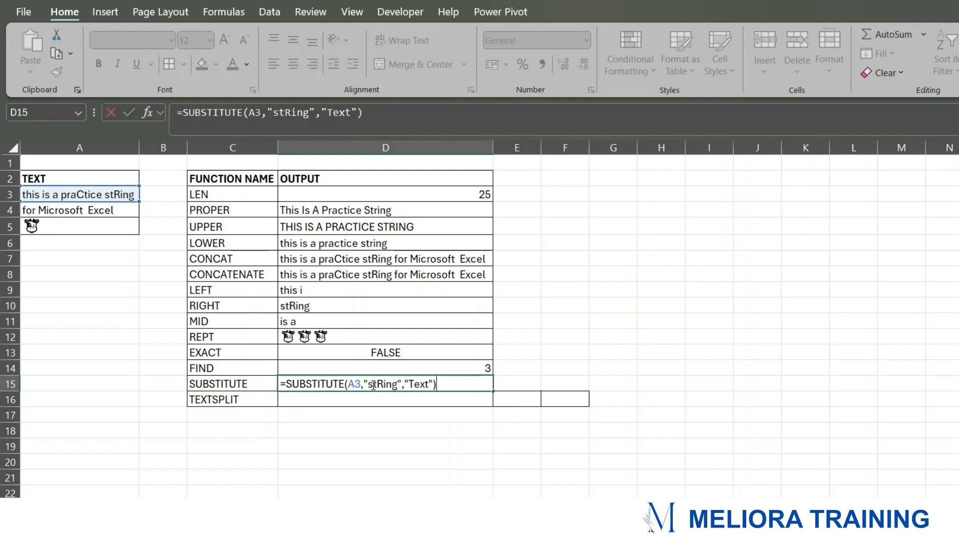
{"action": "key", "text": "Return"}
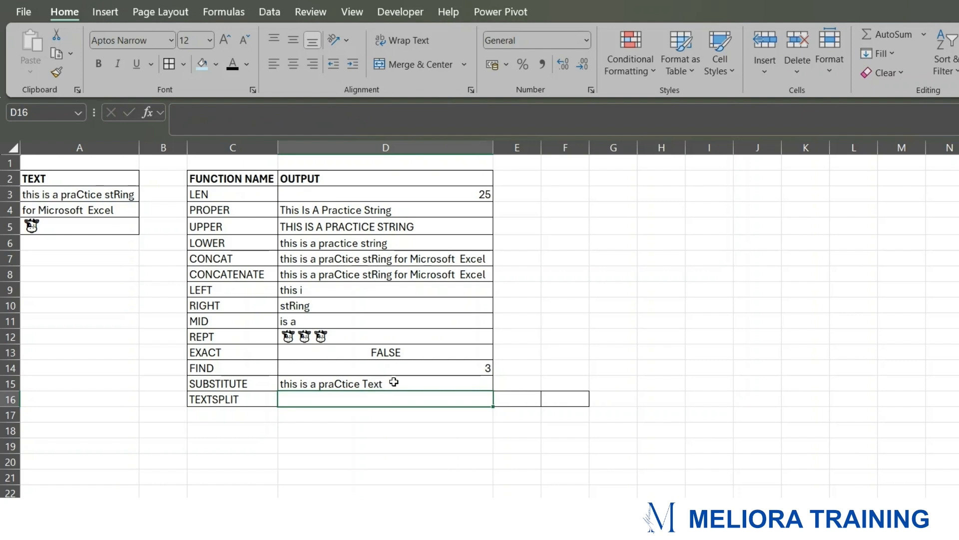
{"action": "left_click", "coordinate": [395, 381]}
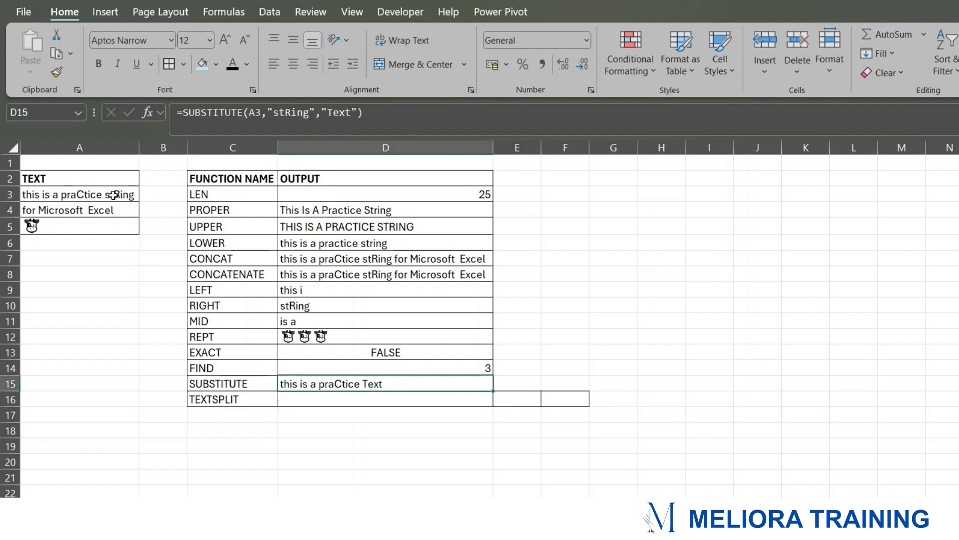
Step: Enter a TEXTSPLIT formula in D16 splitting the text in A4 at each space
{"action": "left_click", "coordinate": [381, 399]}
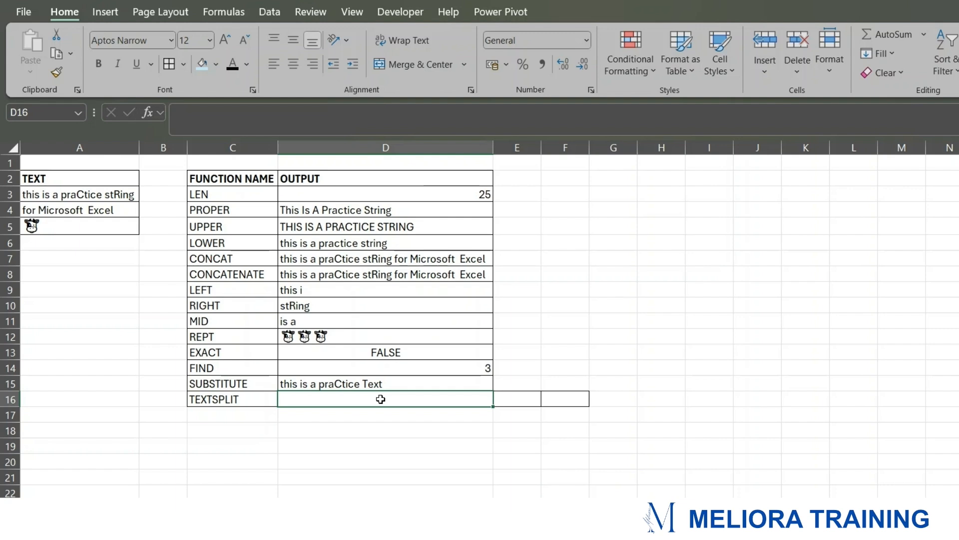
{"action": "type", "text": "="}
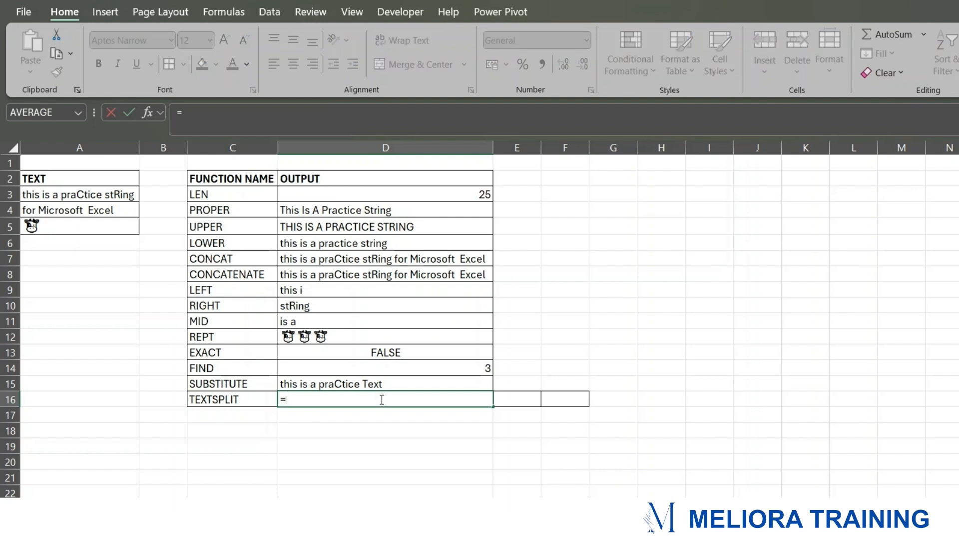
{"action": "type", "text": "TEXTSP"}
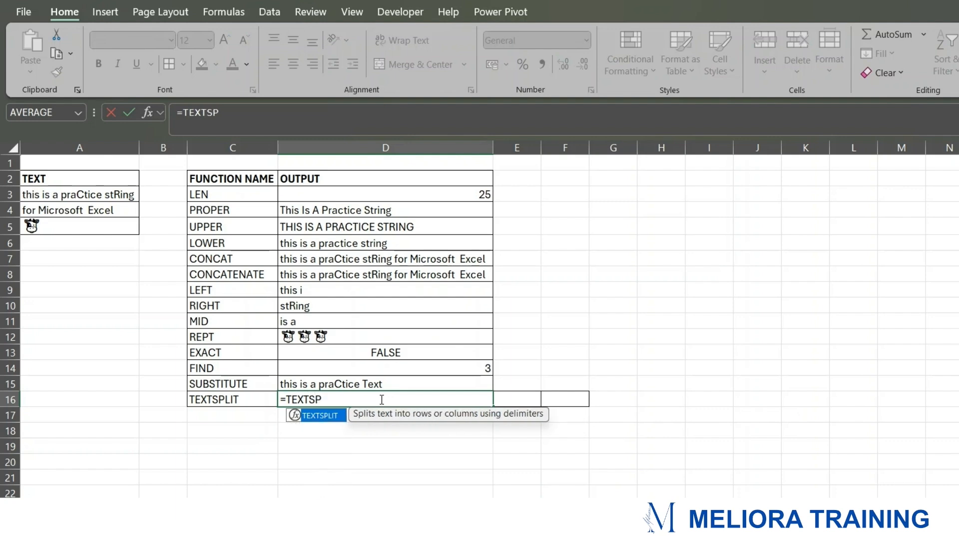
{"action": "type", "text": "LIT("}
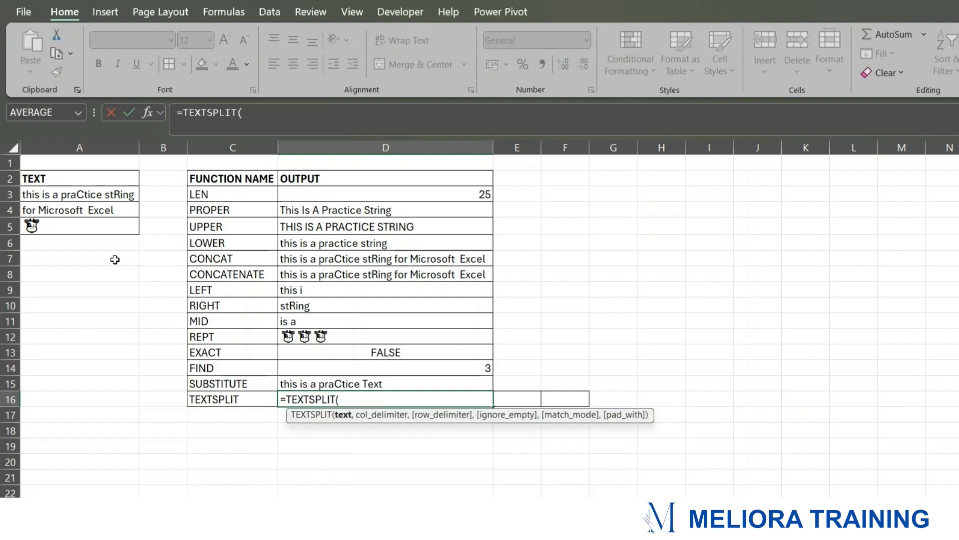
{"action": "left_click", "coordinate": [96, 212]}
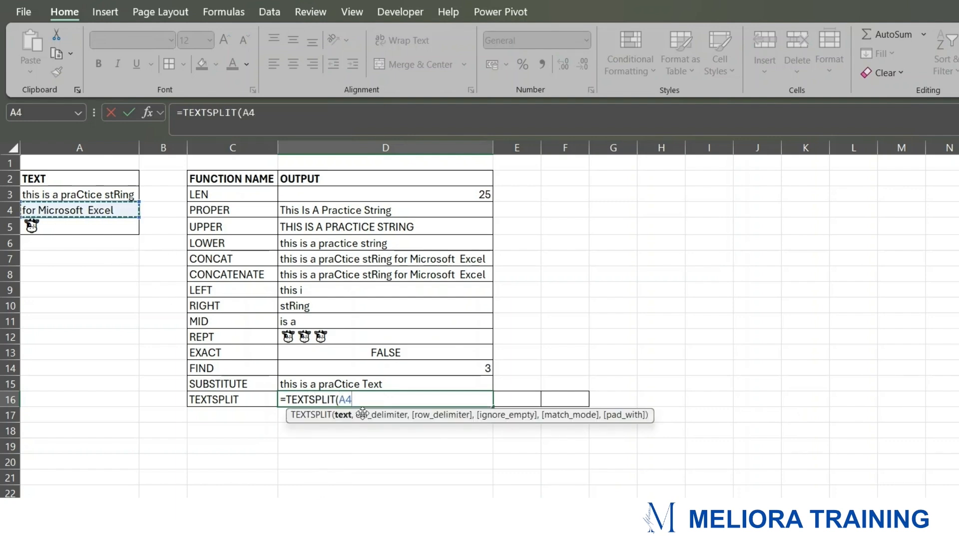
{"action": "type", "text": ","}
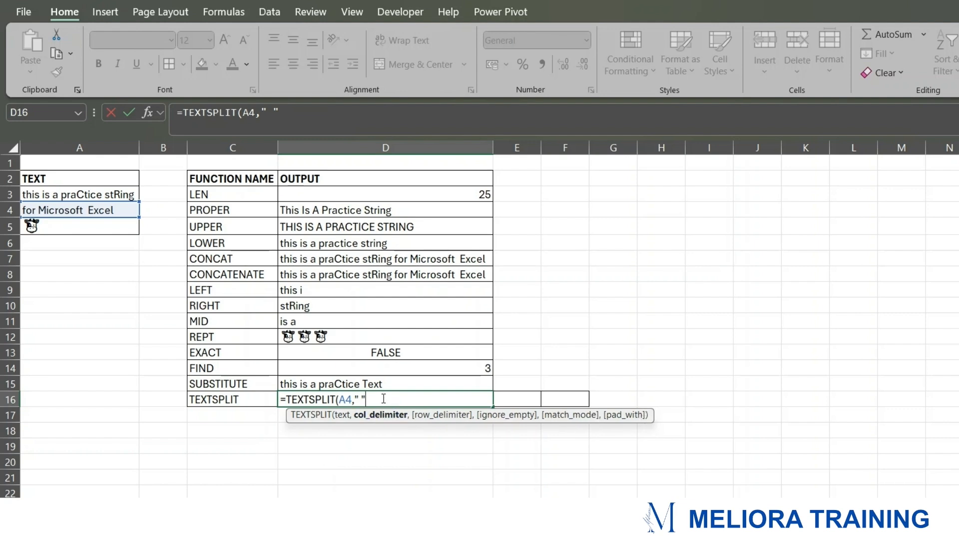
{"action": "type", "text": ")"}
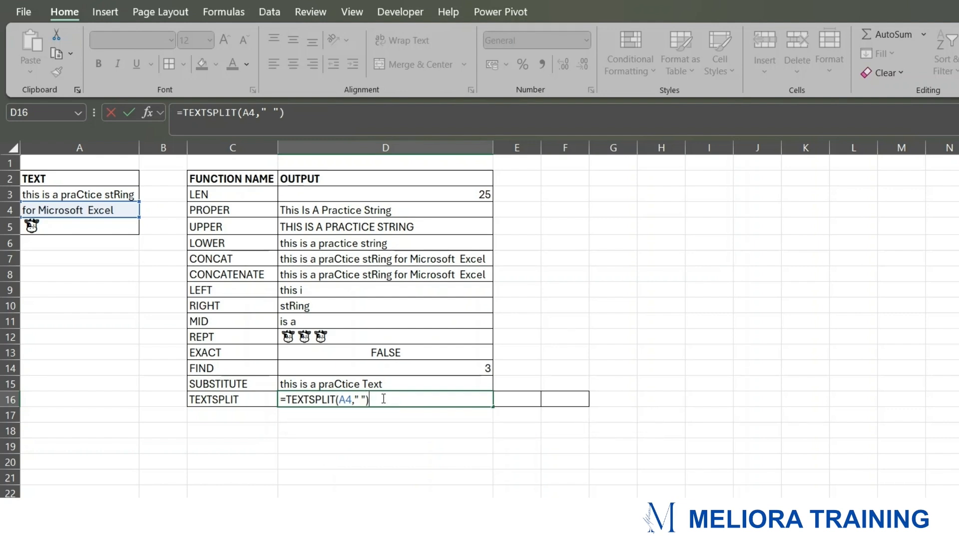
{"action": "key", "text": "Return"}
{"action": "left_click", "coordinate": [382, 397]}
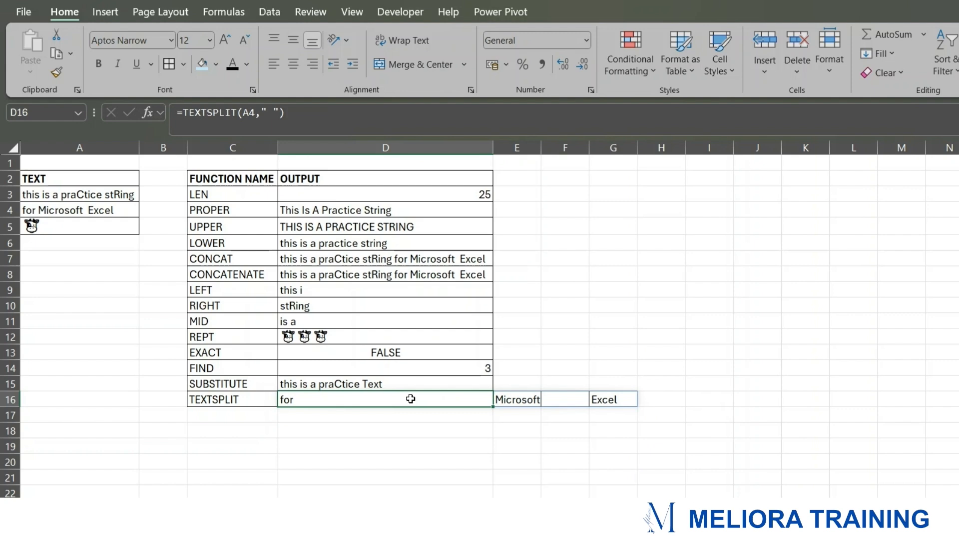
Step: Examine the spilled TEXTSPLIT results across row 16 and the list of function names in column C
{"action": "left_click", "coordinate": [242, 399]}
{"action": "left_click_drag", "start_coordinate": [322, 398], "coordinate": [595, 403]}
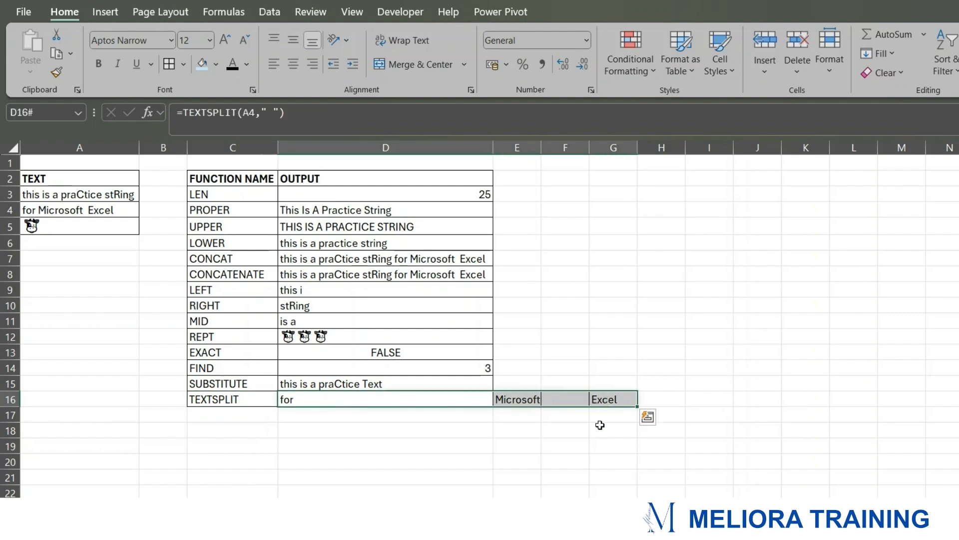
{"action": "left_click", "coordinate": [602, 425]}
{"action": "left_click", "coordinate": [251, 398]}
{"action": "left_click", "coordinate": [447, 399]}
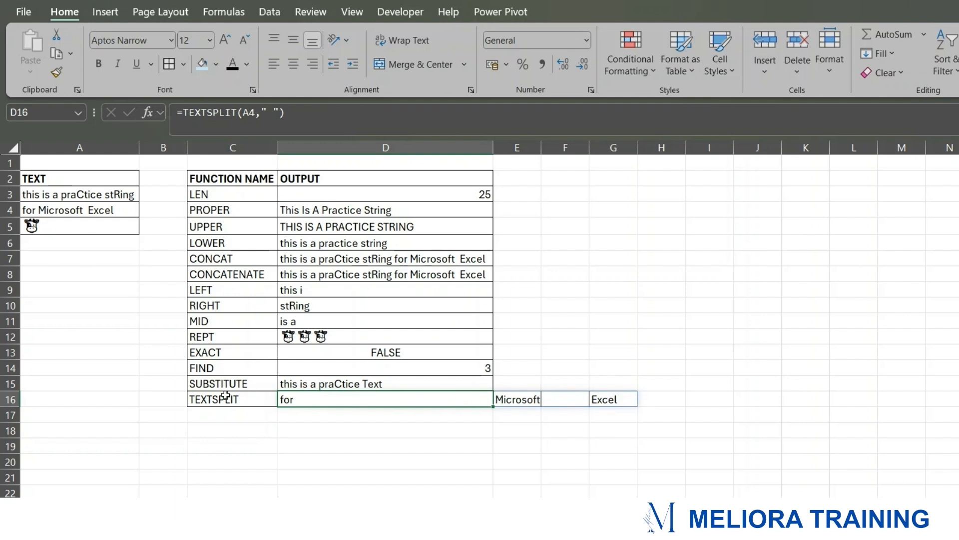
{"action": "left_click", "coordinate": [688, 341]}
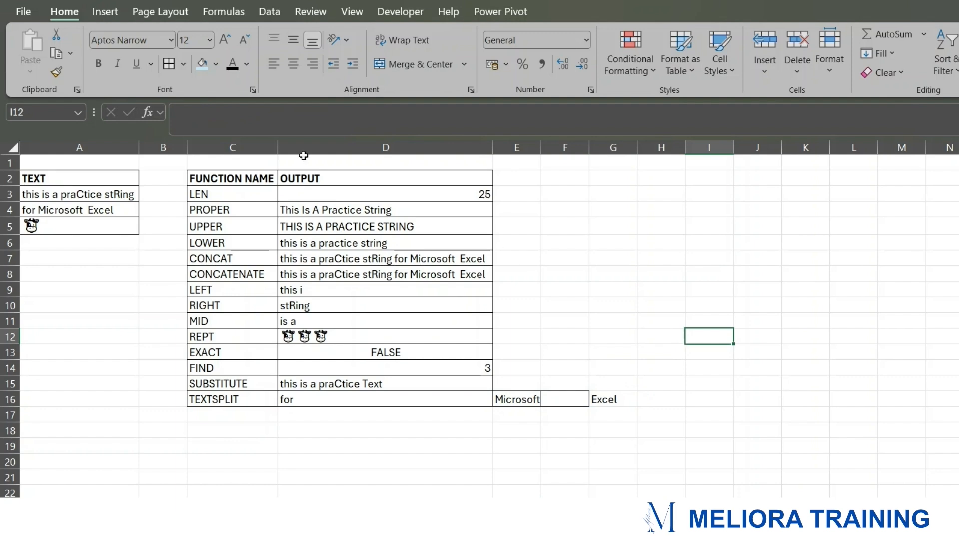
{"action": "left_click_drag", "start_coordinate": [248, 193], "coordinate": [248, 400]}
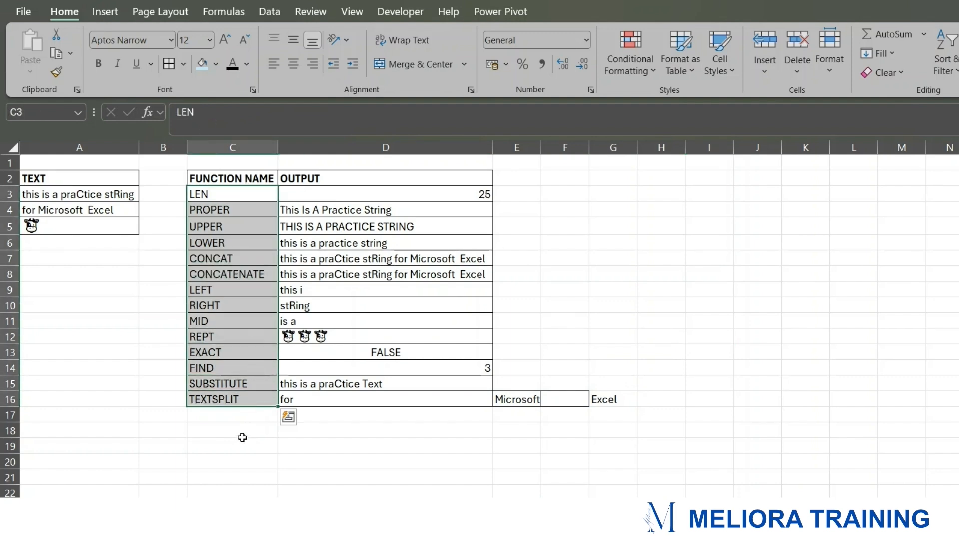